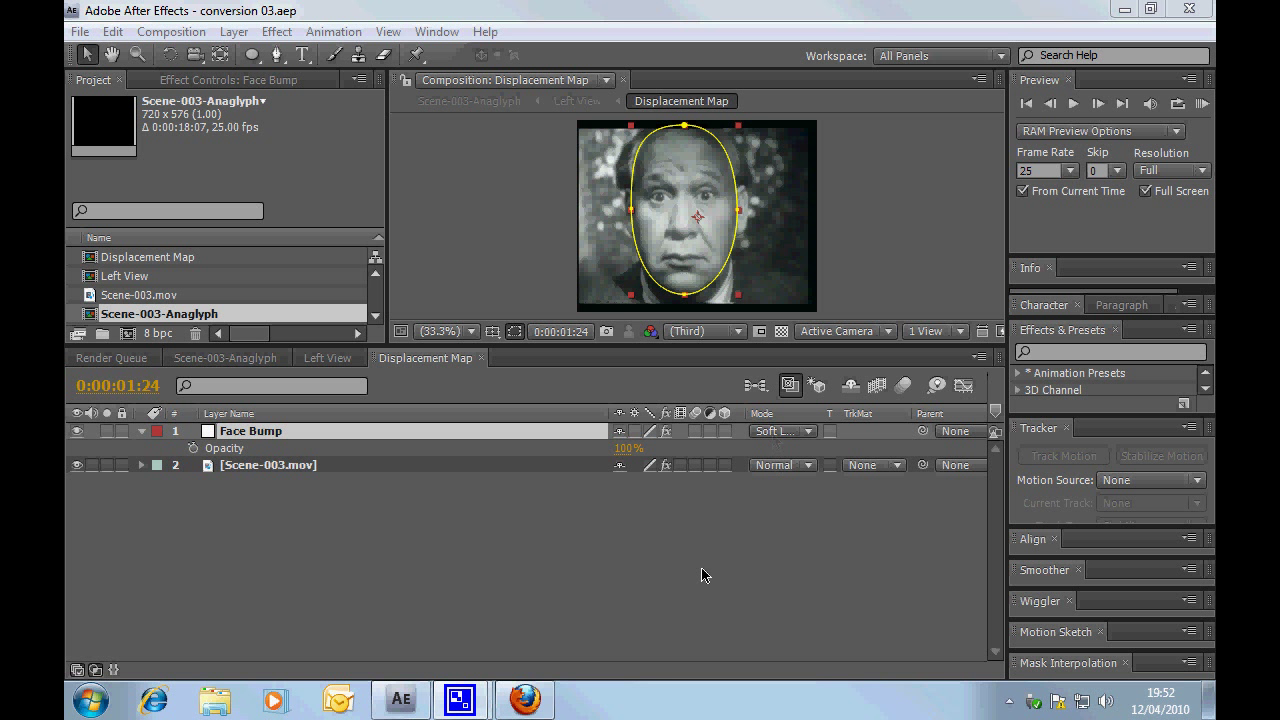
Step: Change Face Bump's blending mode from Soft Light to Add, passing through Normal
left_click(780, 432)
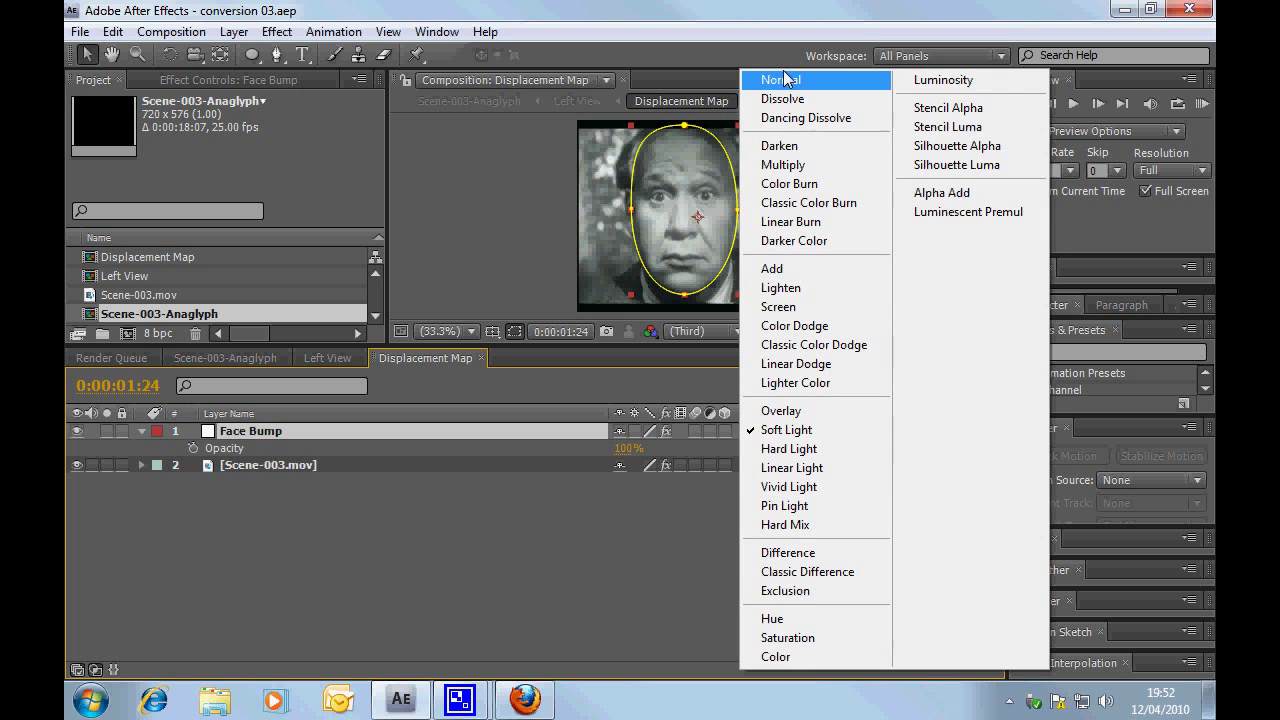
left_click(786, 79)
left_click(551, 540)
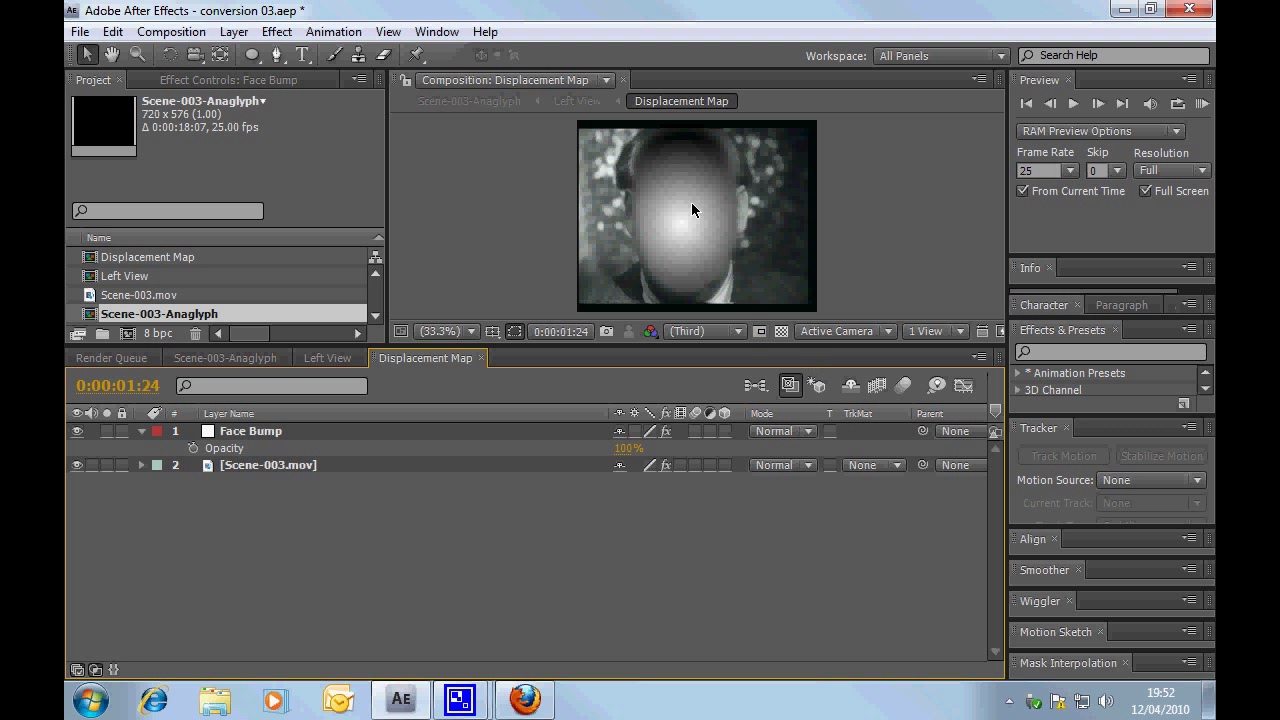
left_click(786, 434)
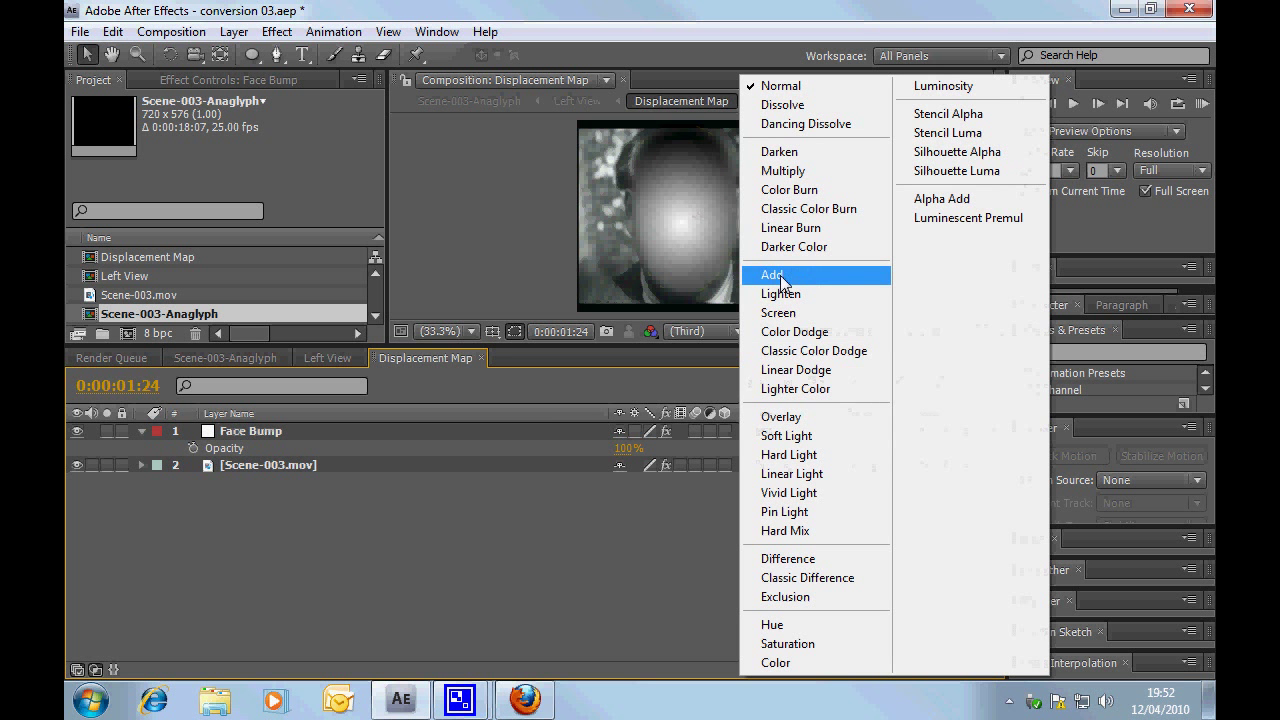
left_click(785, 281)
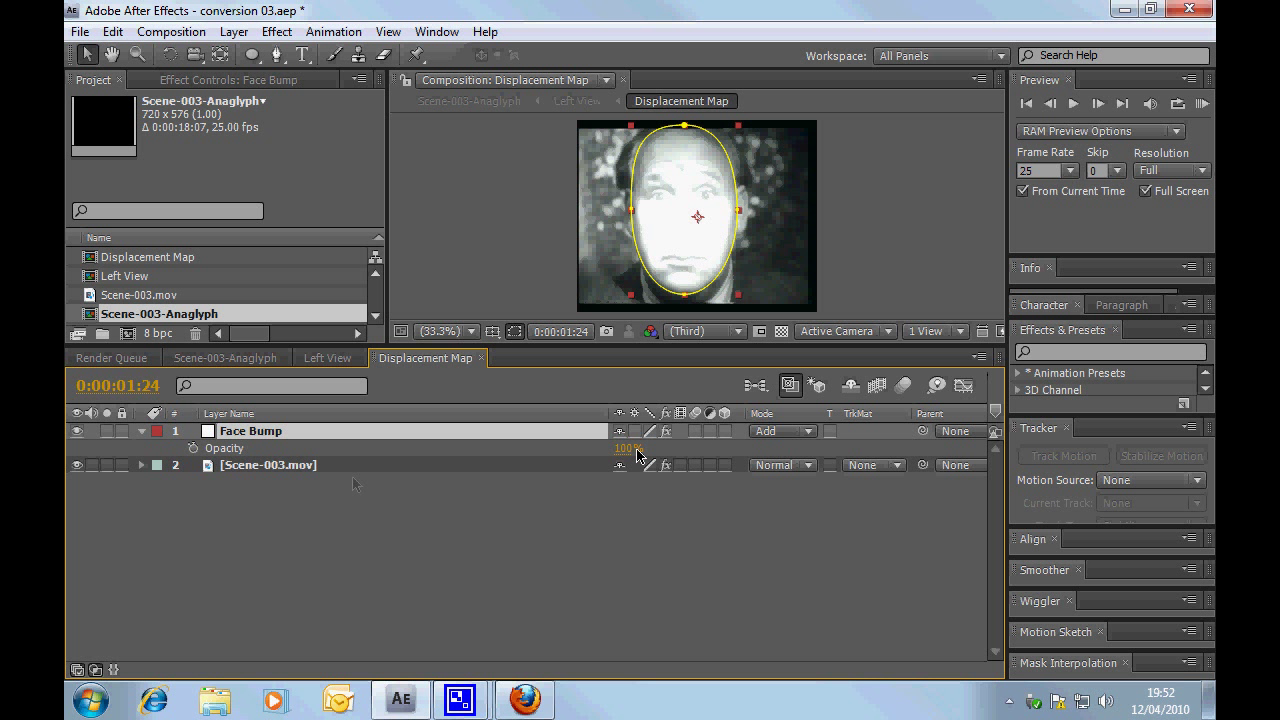
Step: Darken Scene-003.mov with Brightness & Contrast at Brightness 14 and Contrast 26
left_click(250, 468)
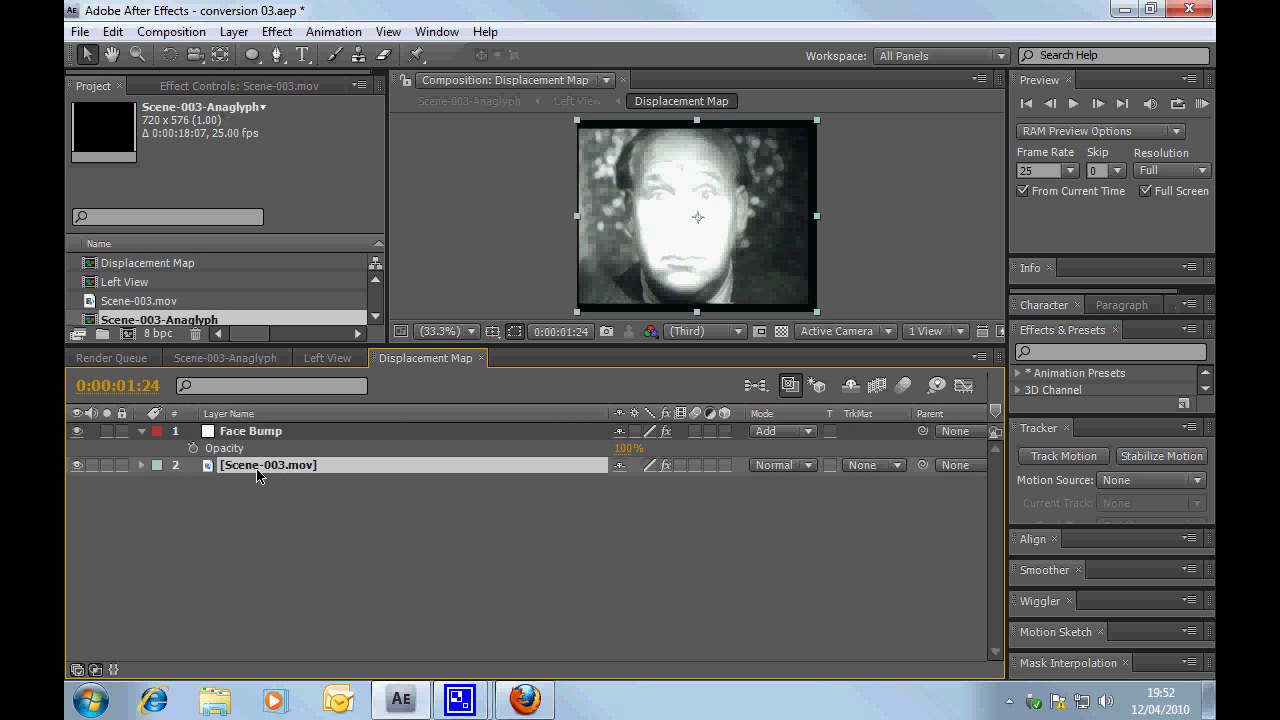
left_click(228, 86)
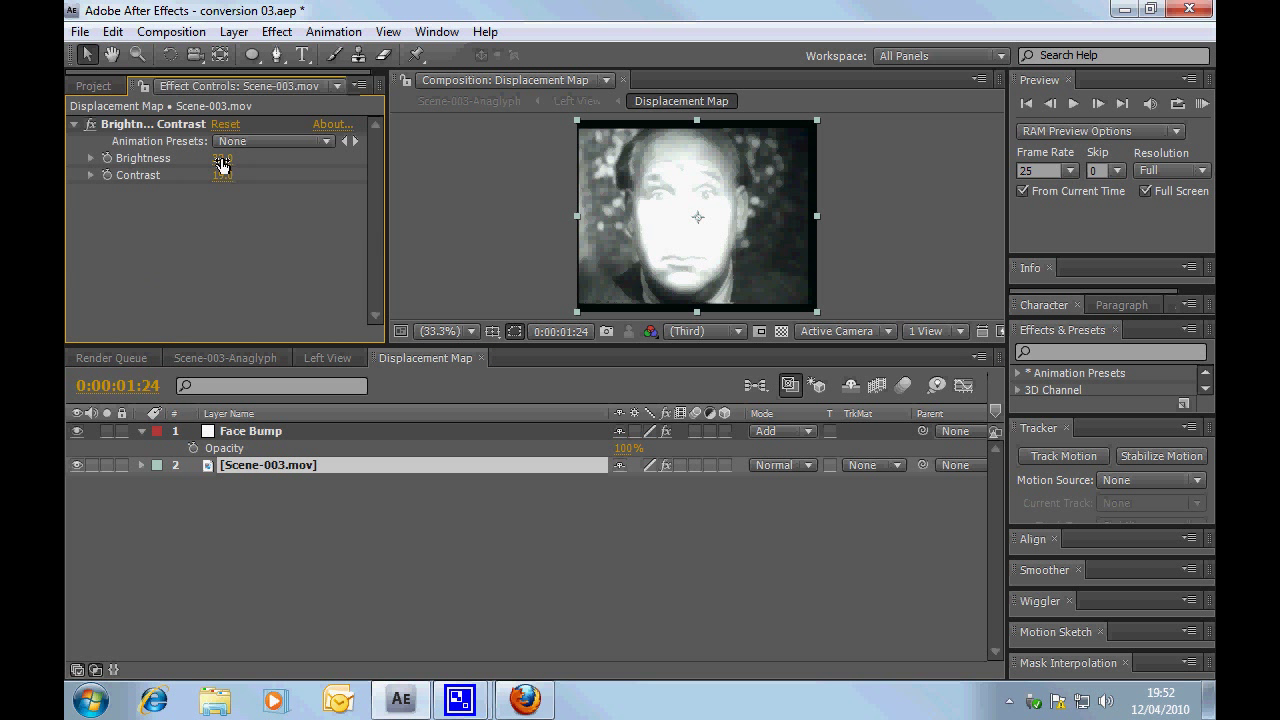
mouse_move(222, 165)
left_mouse_down()
mouse_move(195, 165)
mouse_move(226, 181)
left_mouse_up()
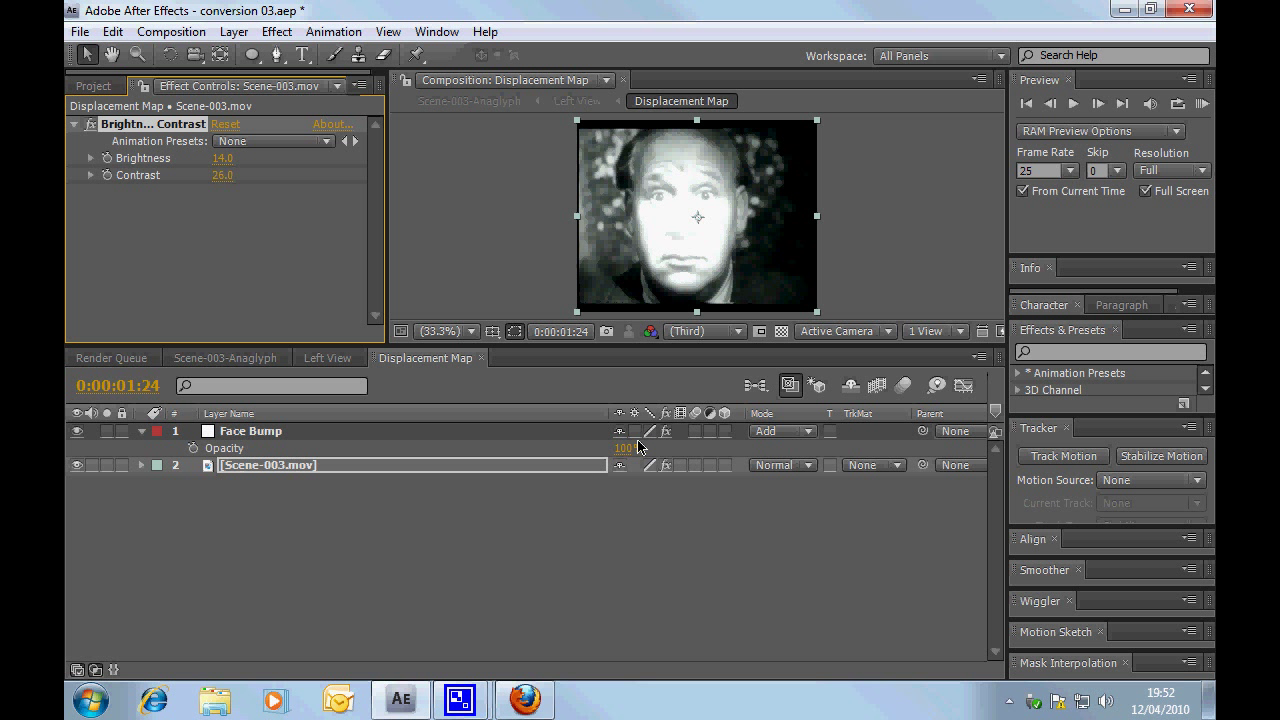
Step: Lower Face Bump's opacity to 46%
left_click_drag(619, 459, 566, 448)
left_click(549, 563)
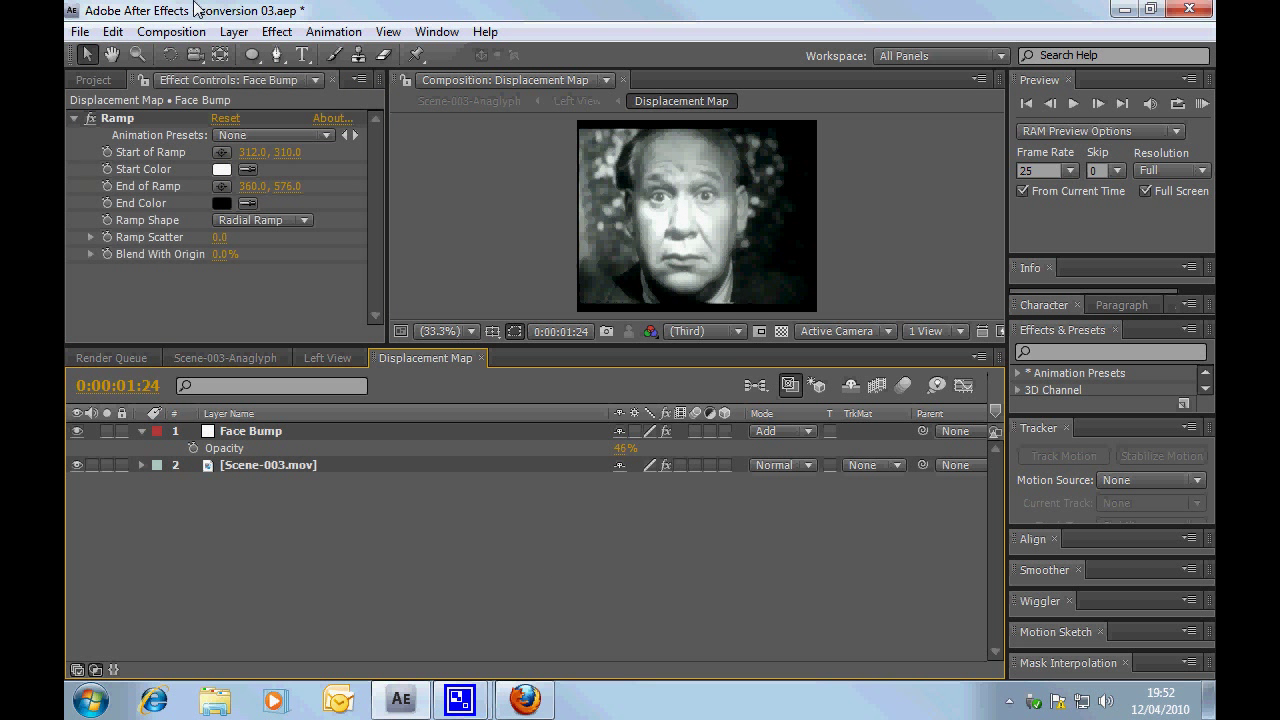
left_click(234, 31)
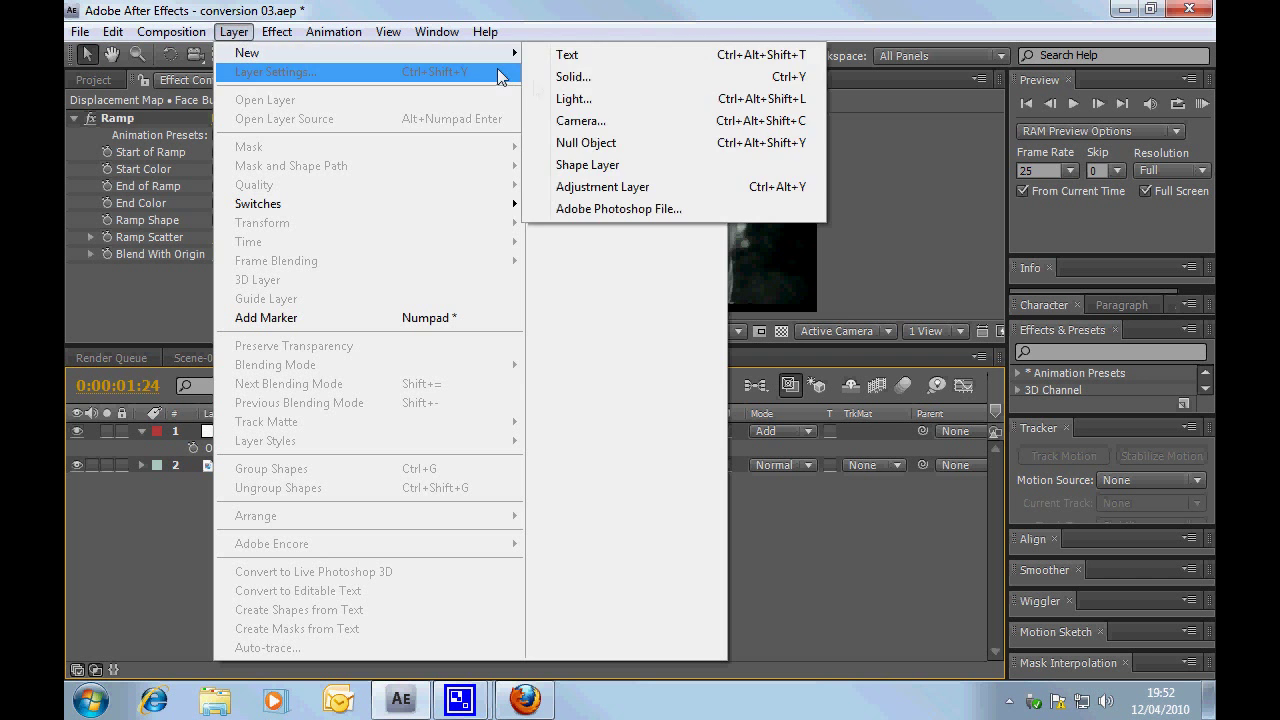
Step: Create a black 720×576 solid, Black Solid 1, on top and turn its visibility off
left_click(573, 76)
left_click(634, 478)
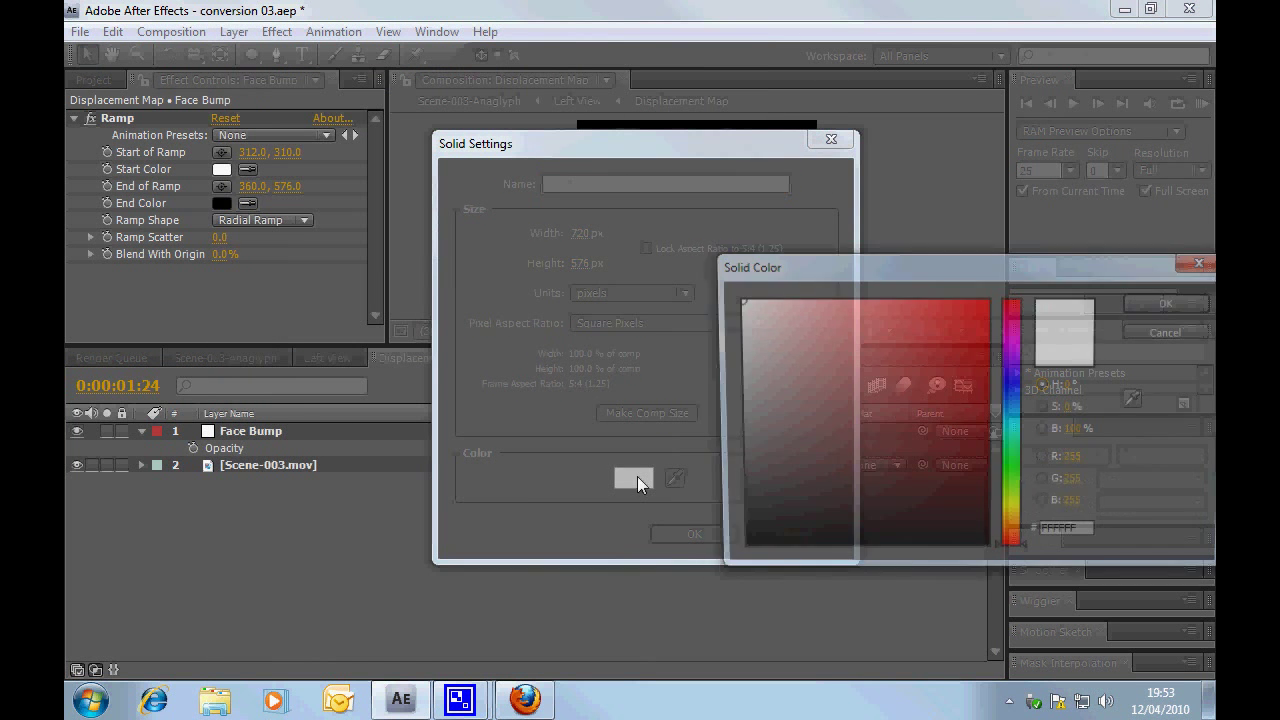
left_click_drag(746, 540, 743, 580)
key("Return")
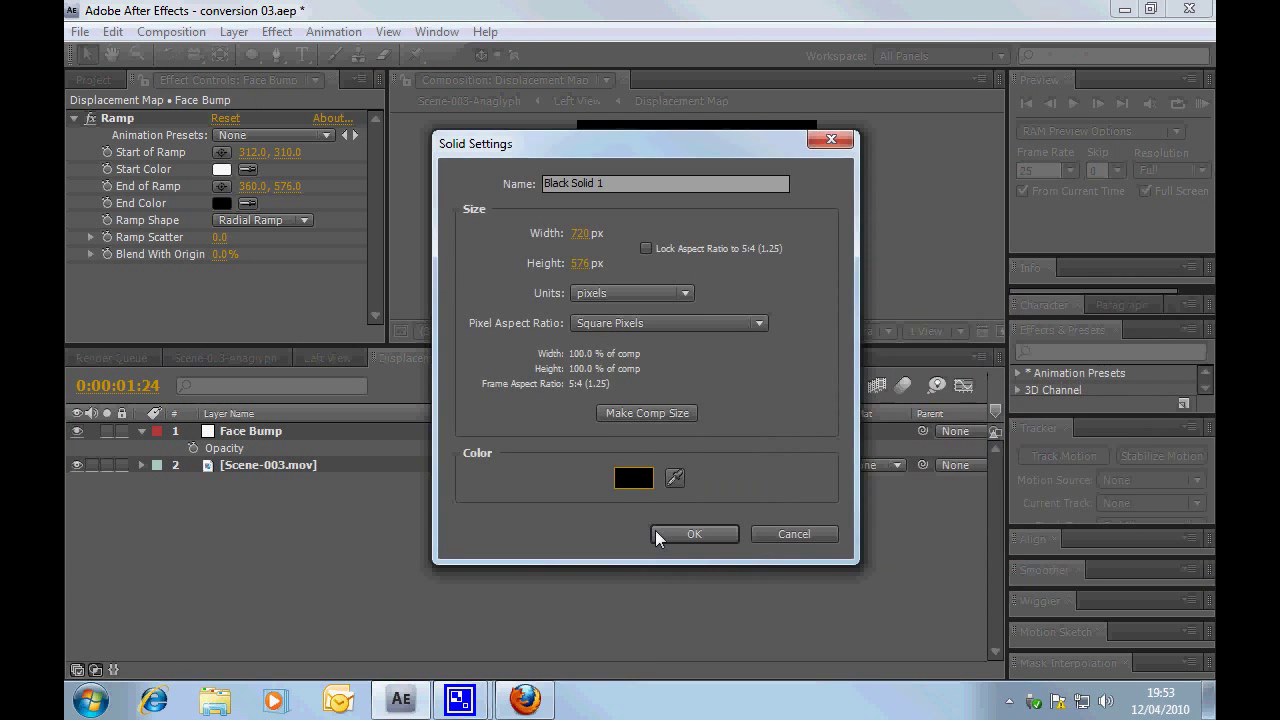
left_click(694, 534)
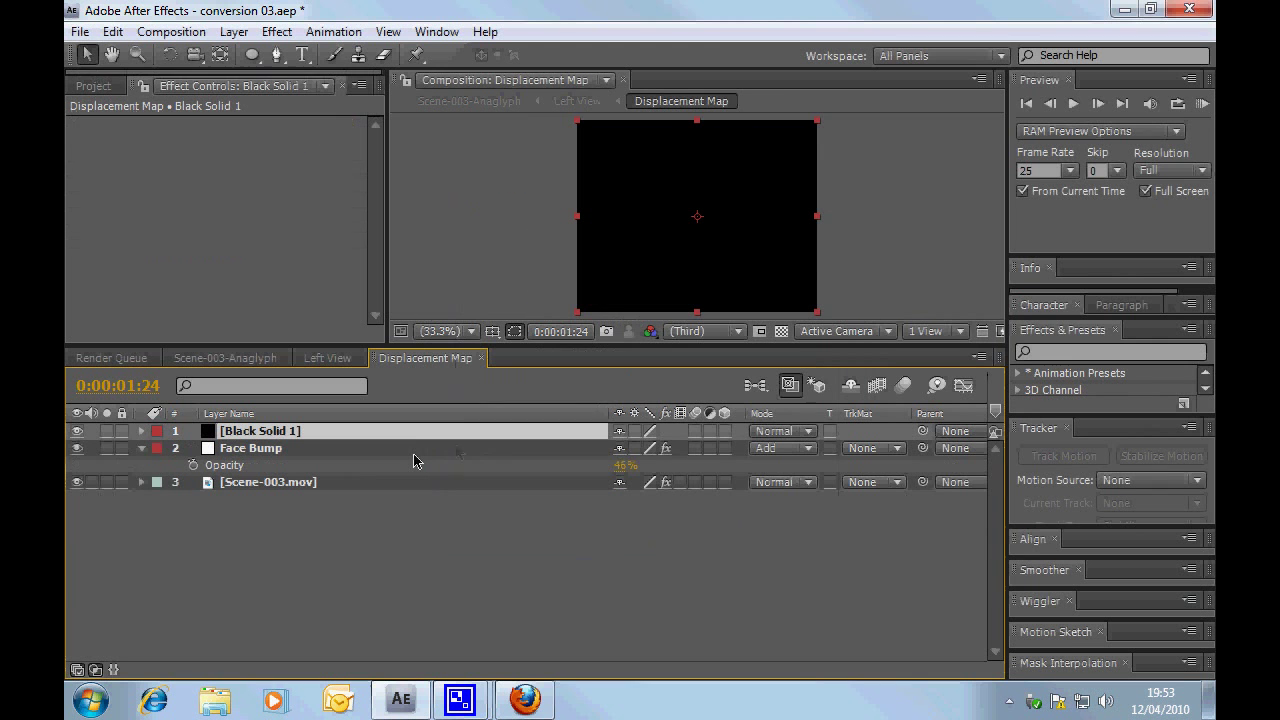
left_click(77, 431)
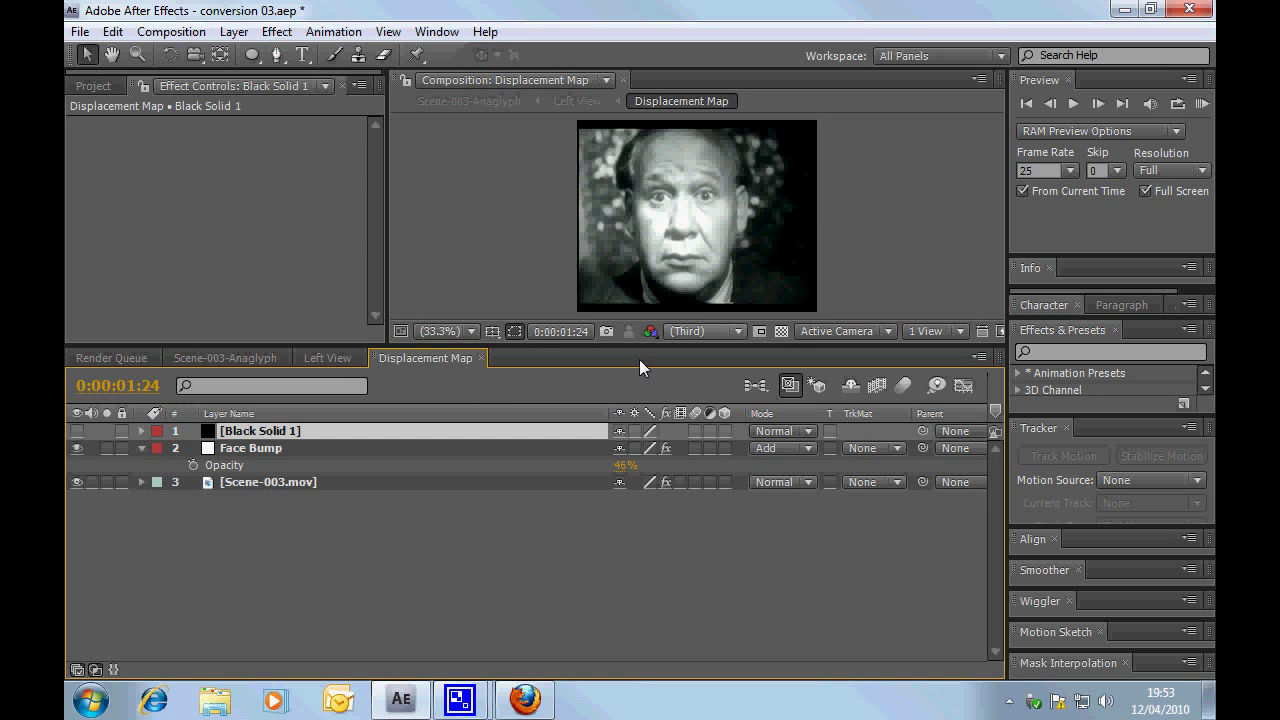
left_click_drag(536, 344, 536, 538)
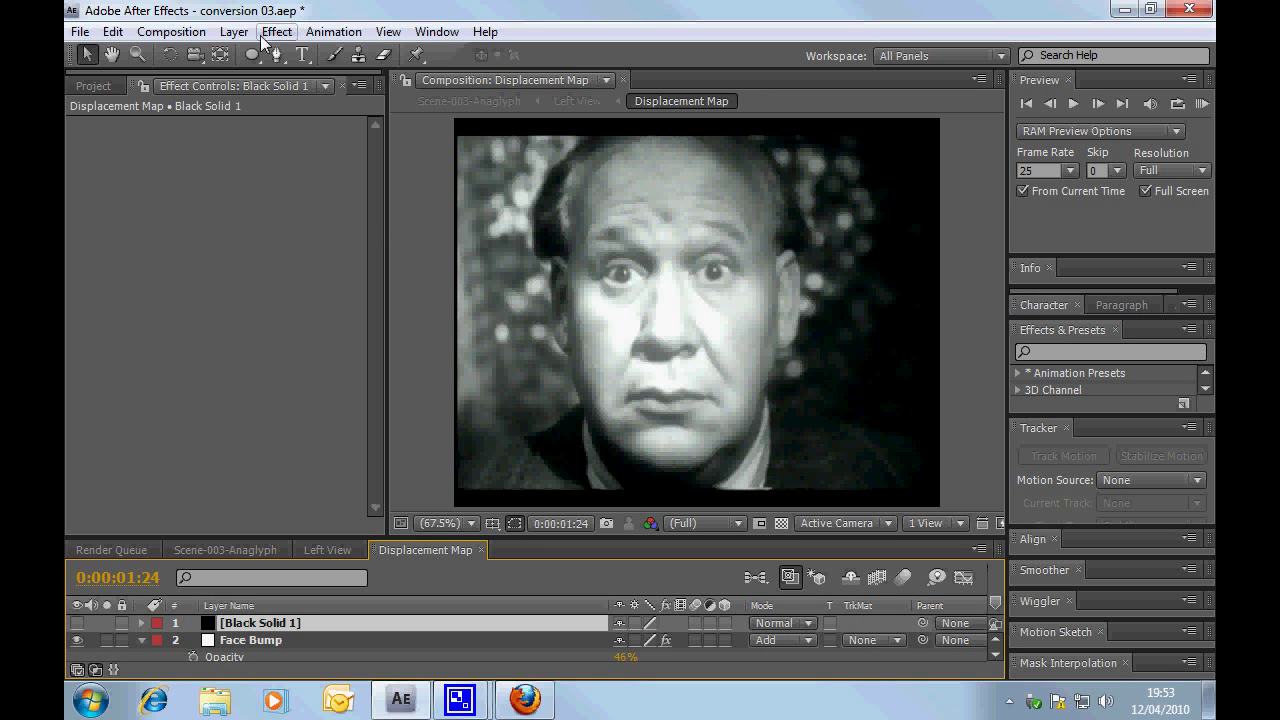
Step: With the Pen tool, trace from the left shoulder up the neck and cheek, over the head
key("g")
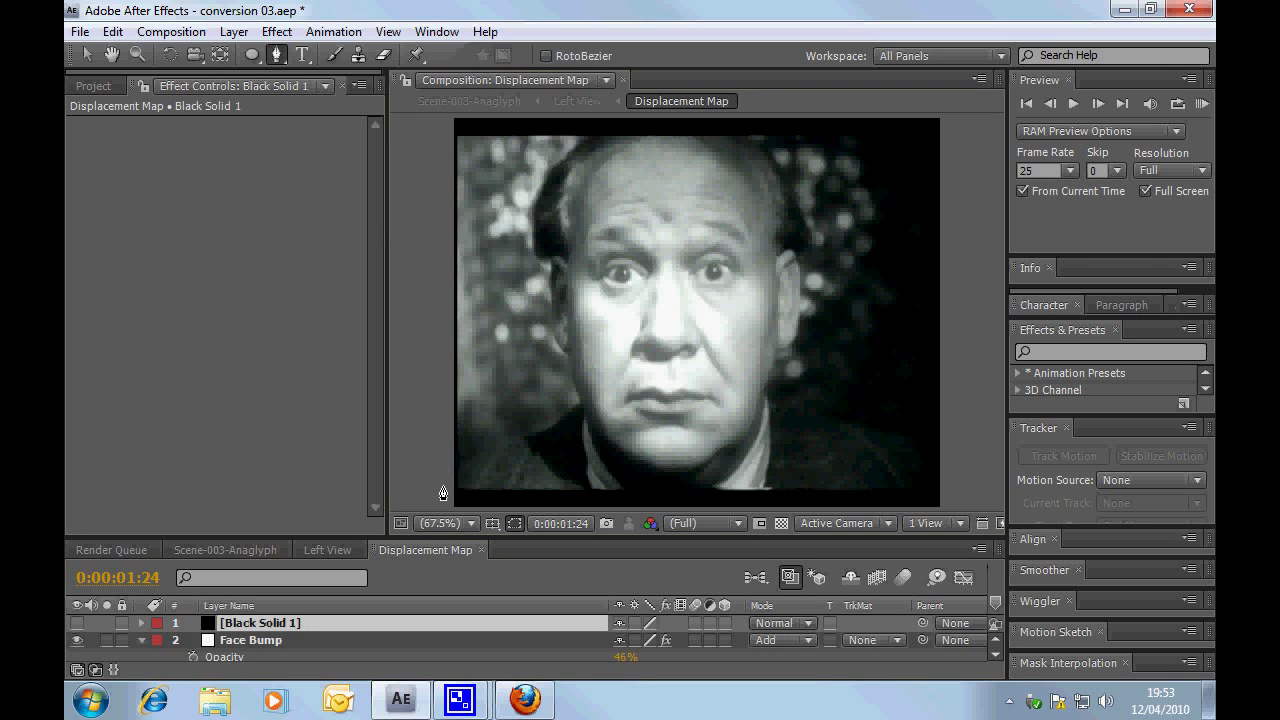
left_click(445, 470)
left_click(483, 452)
left_click(509, 443)
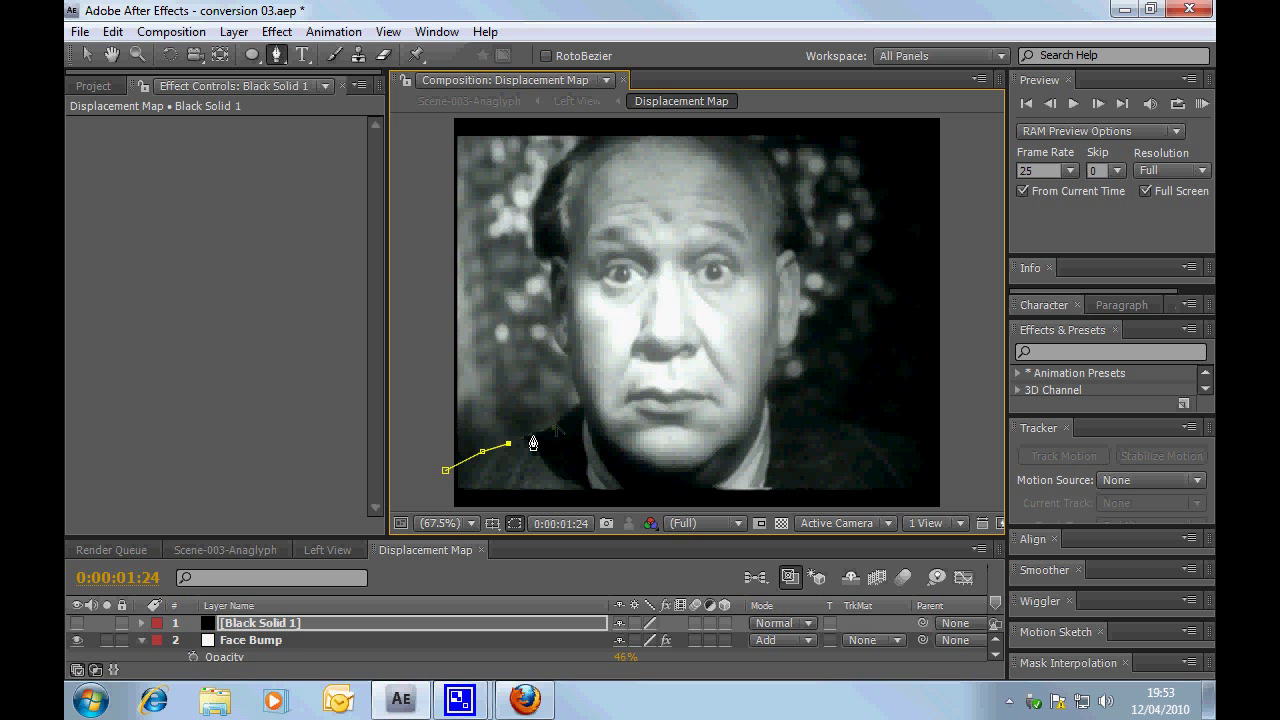
left_click(534, 432)
left_click(554, 428)
left_click(558, 418)
left_click(573, 408)
left_click(578, 401)
left_click(567, 374)
left_click(565, 354)
left_click(553, 339)
left_click(549, 313)
left_click(549, 287)
left_click(549, 261)
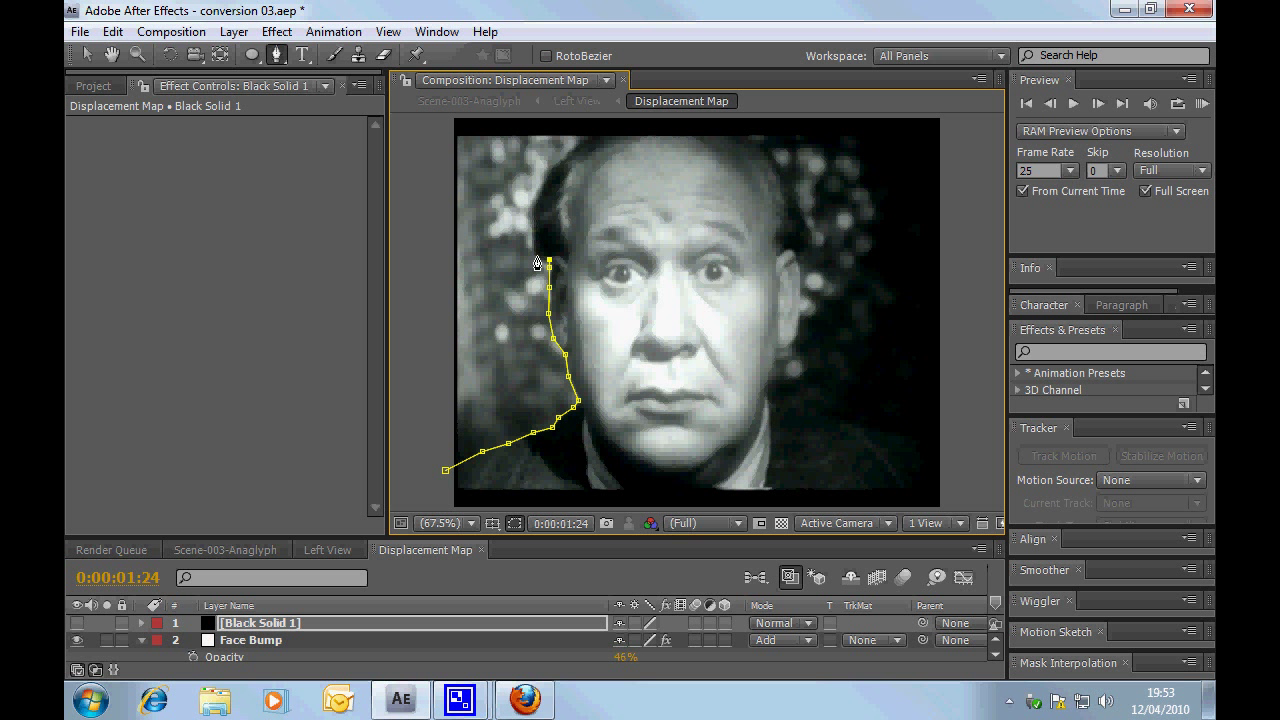
left_click(537, 253)
left_click(533, 231)
left_click(534, 203)
left_click(549, 175)
left_click(567, 160)
left_click(583, 145)
left_click(607, 133)
left_click(646, 123)
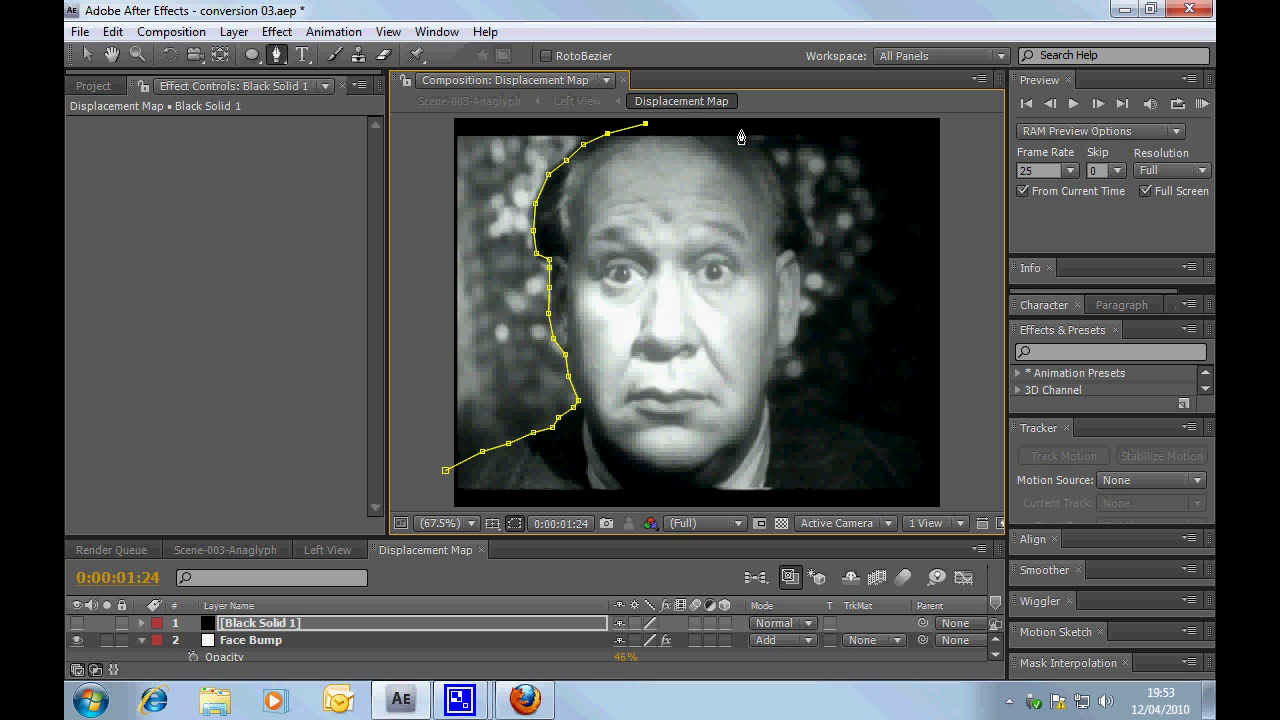
left_click(746, 128)
Step: Continue the mask down the right side of the head and neck, out to the right frame edge
left_click(761, 147)
left_click(782, 177)
left_click(792, 207)
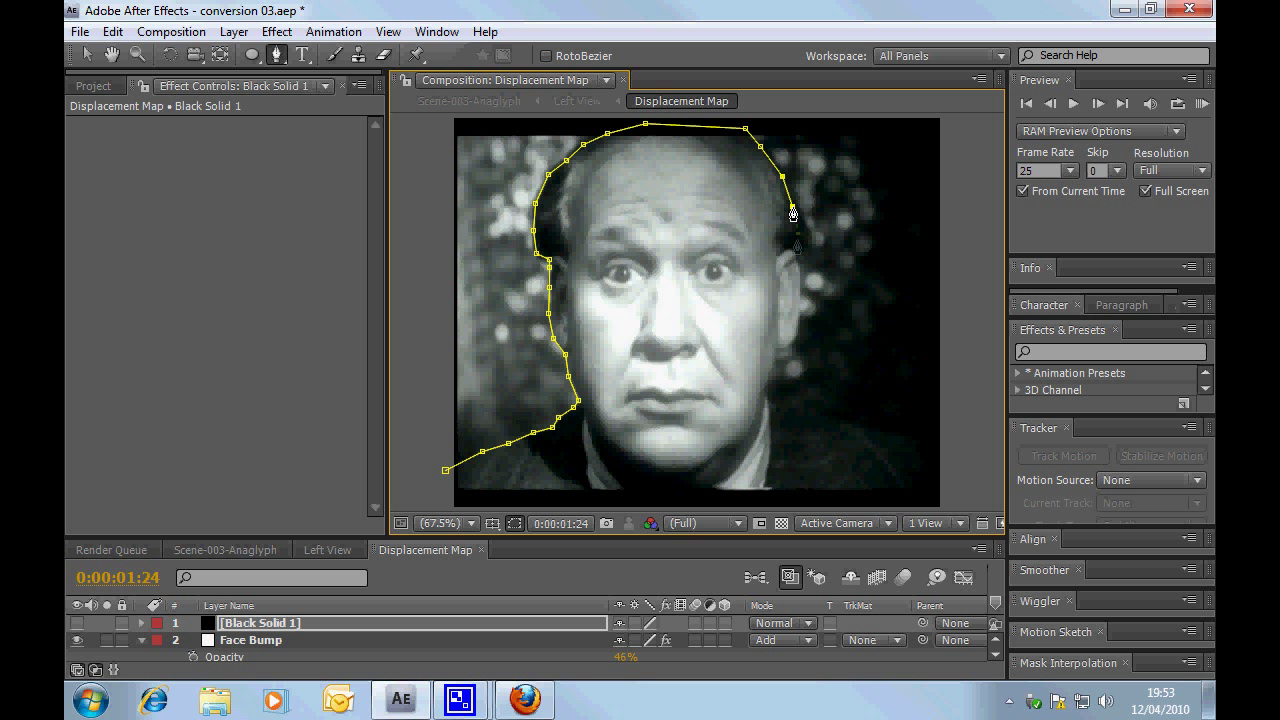
left_click(798, 232)
left_click(794, 243)
left_click(795, 256)
left_click(800, 283)
left_click(798, 309)
left_click(795, 337)
left_click(781, 352)
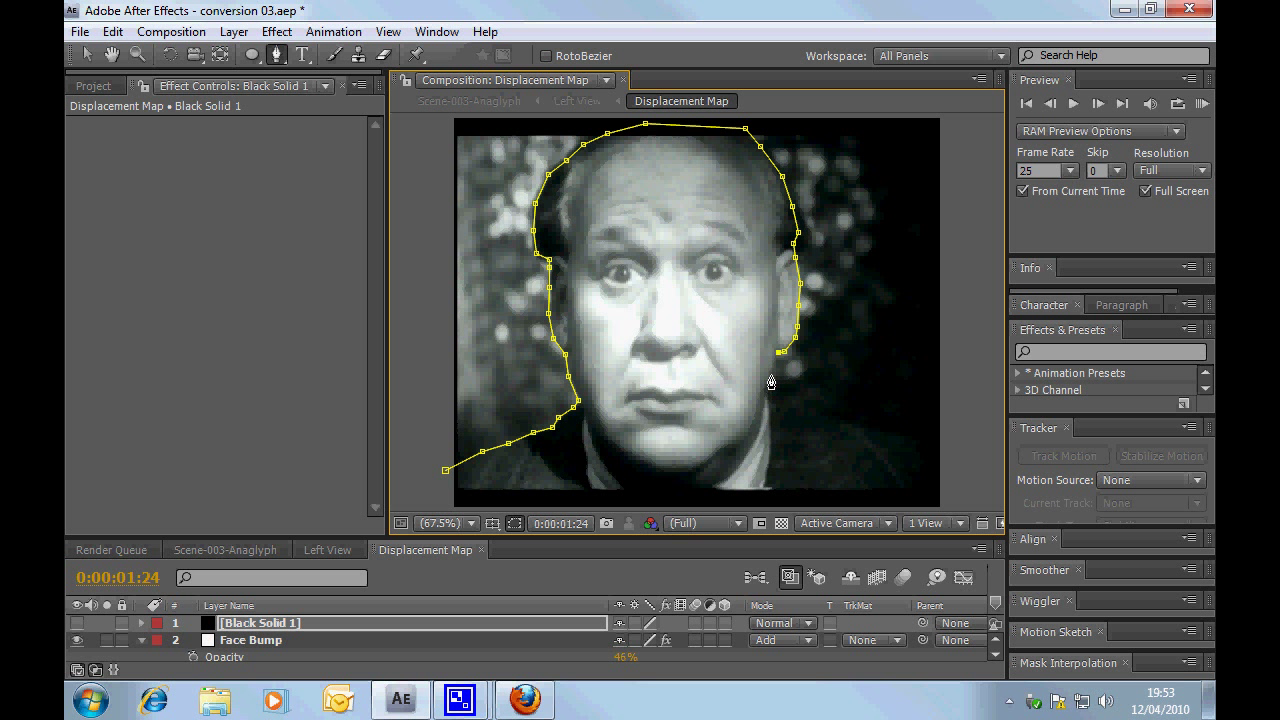
left_click(773, 373)
left_click(769, 386)
left_click(771, 397)
left_click(795, 408)
left_click(836, 421)
left_click(873, 429)
left_click(888, 434)
left_click(902, 437)
left_click(923, 442)
left_click(961, 447)
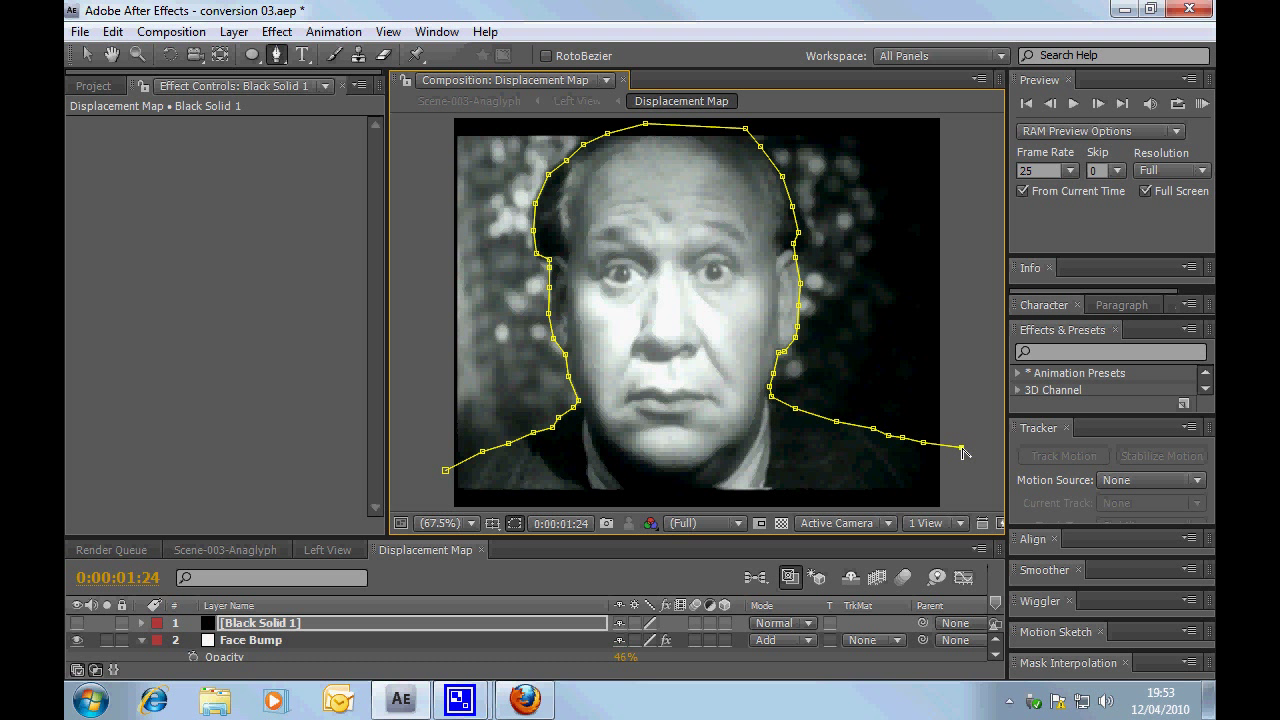
Step: Carry the mask above the frame's top edge and close it on the first point
left_click(970, 127)
scroll(675, 140, "up", 2)
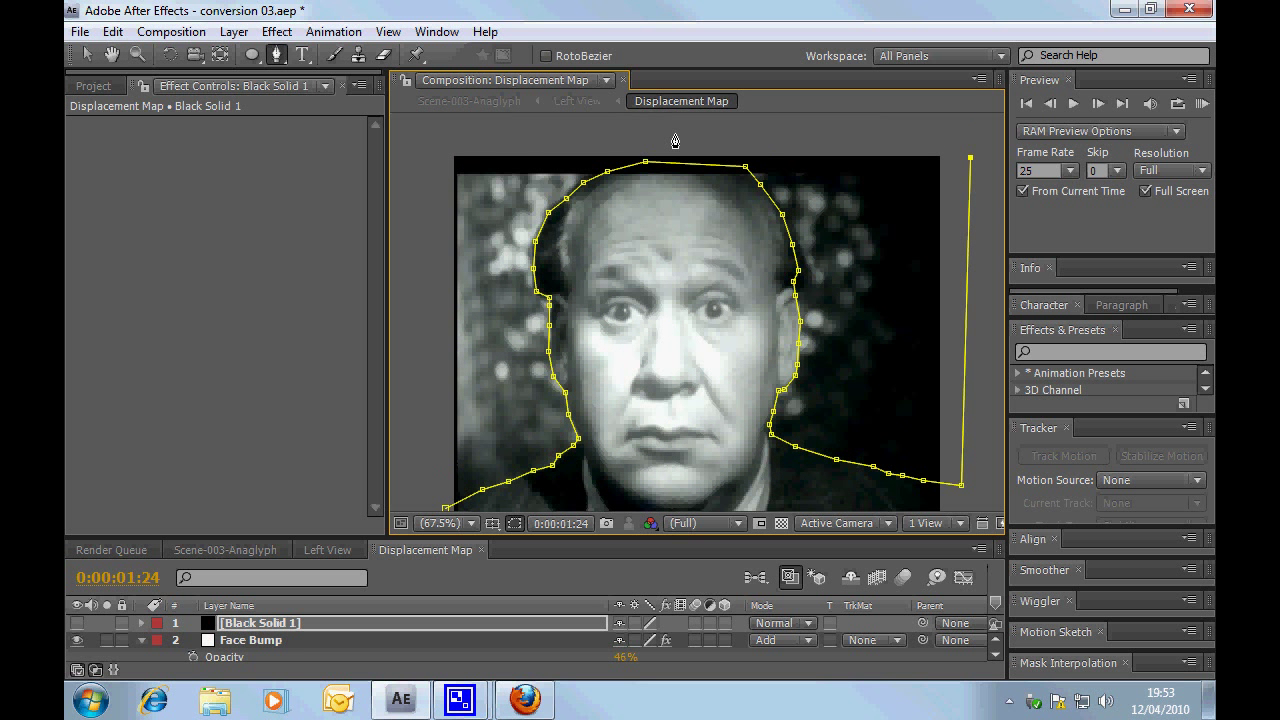
left_click(666, 135)
left_click(447, 140)
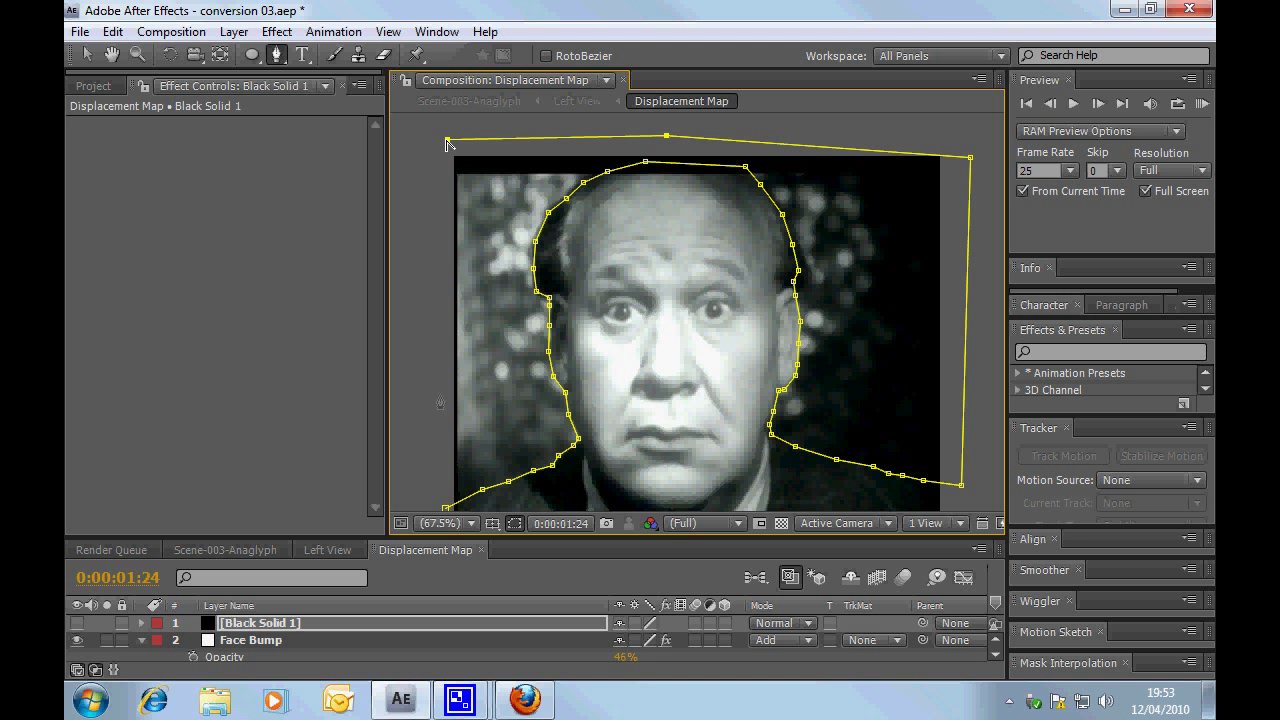
left_click(449, 510)
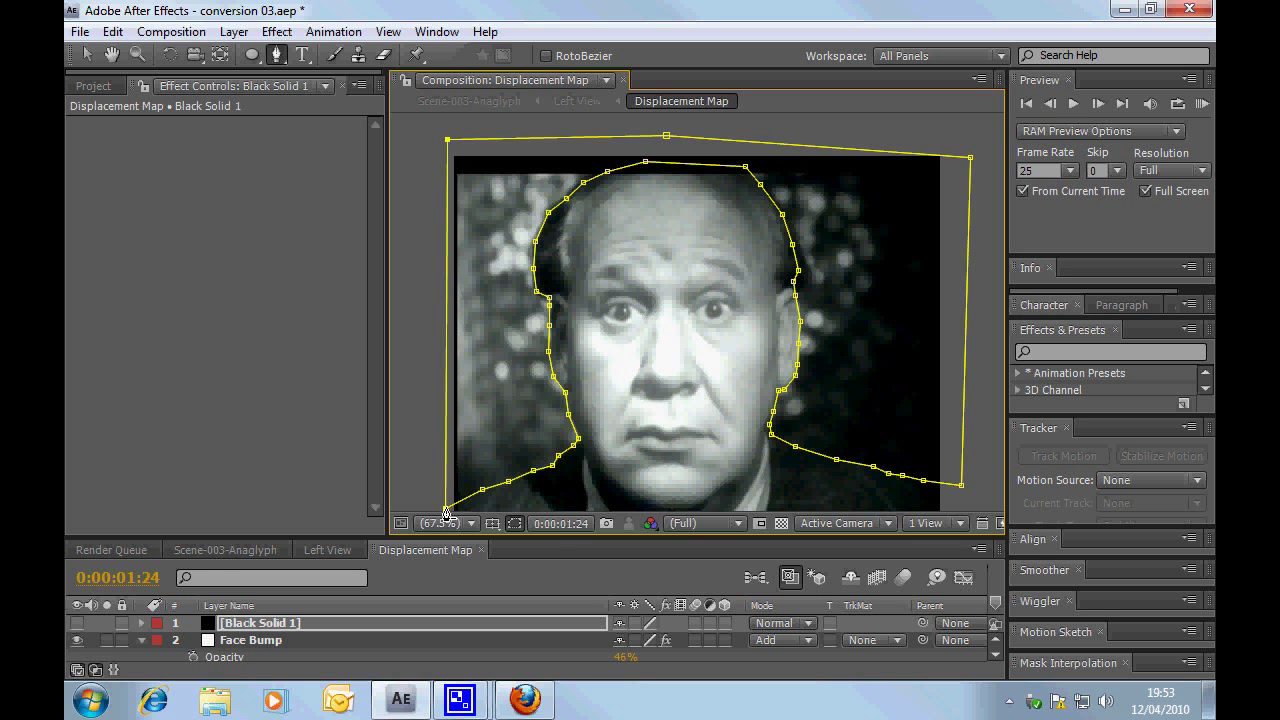
left_click_drag(553, 539, 553, 404)
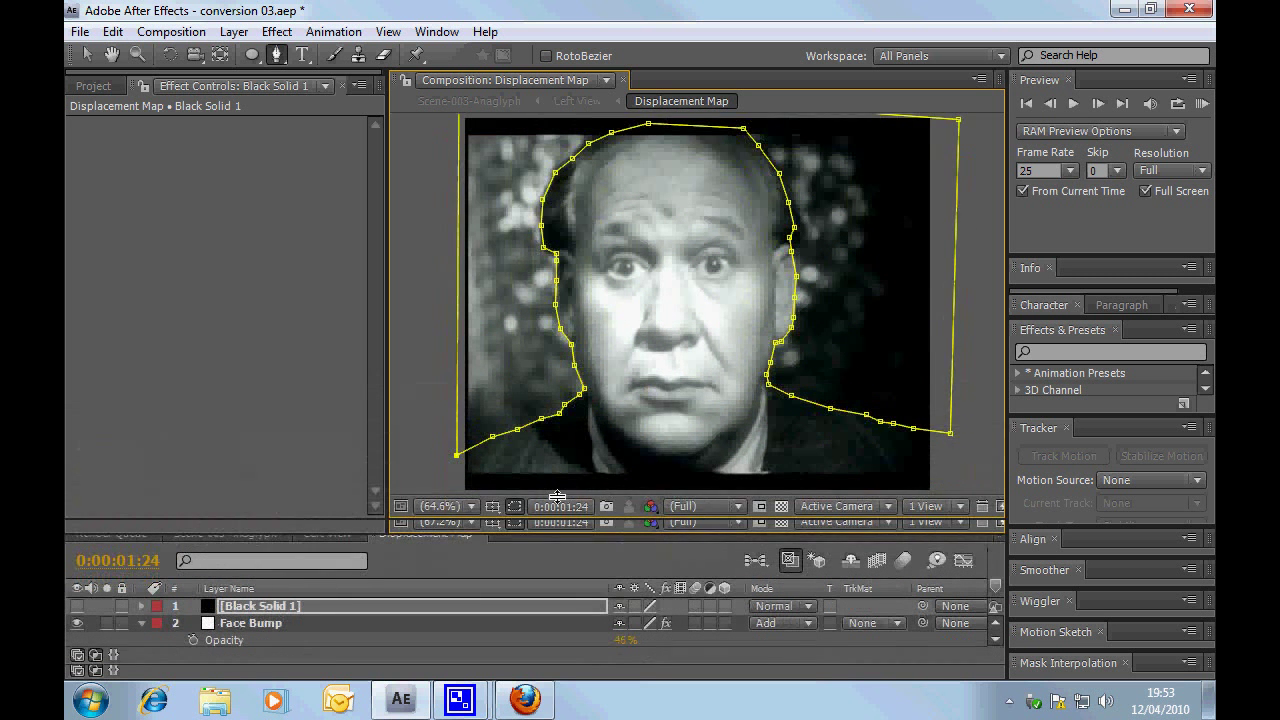
Step: Make Black Solid 1 visible and set its mask feather to 40 pixels
left_click(76, 488)
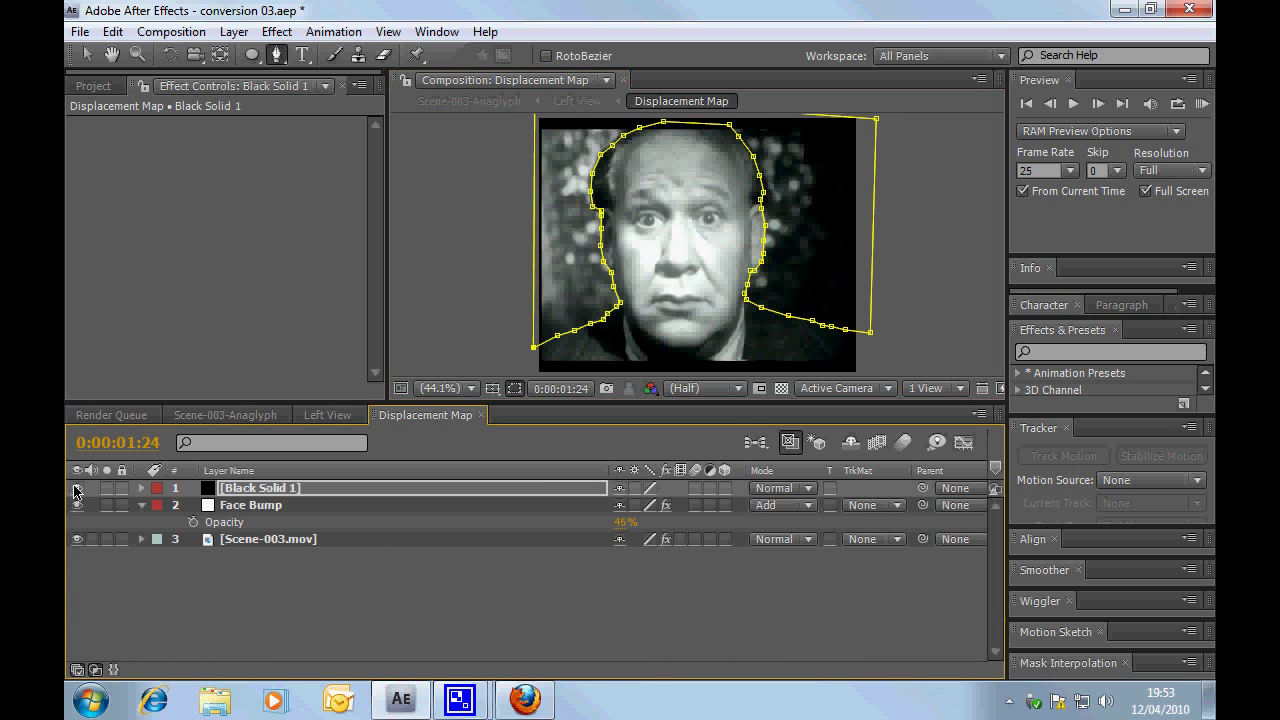
left_click(76, 488)
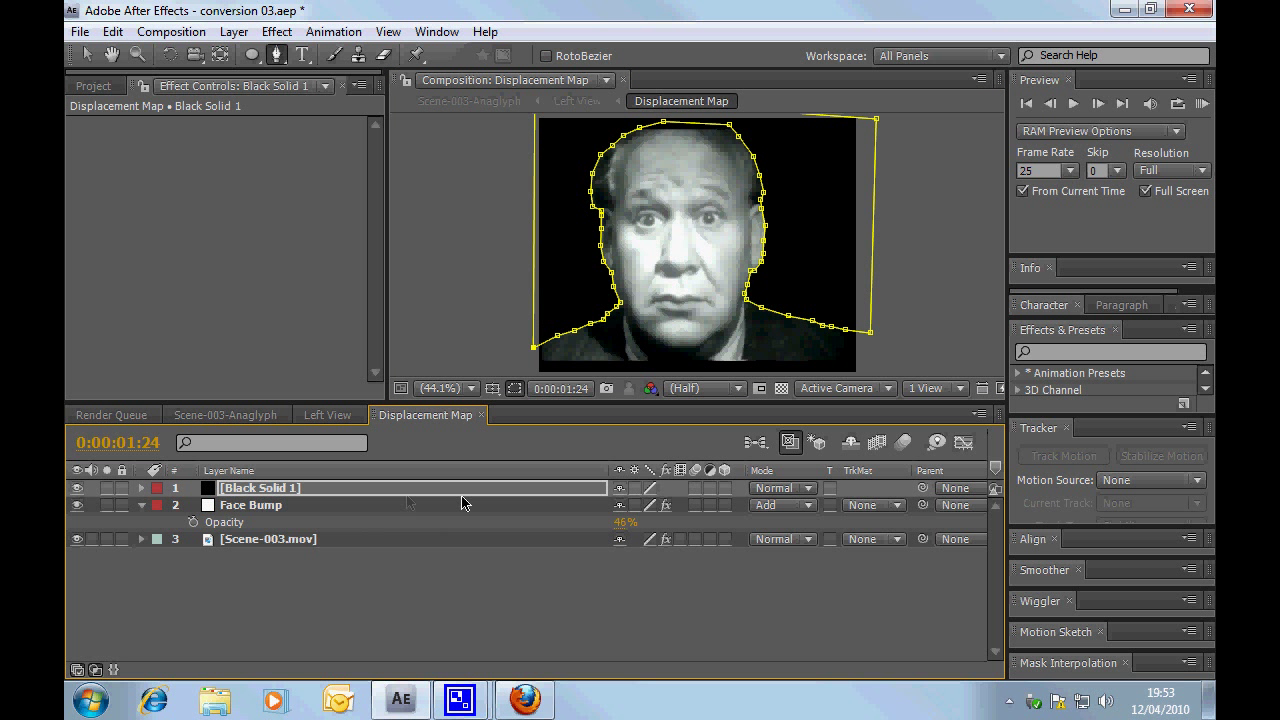
key("m")
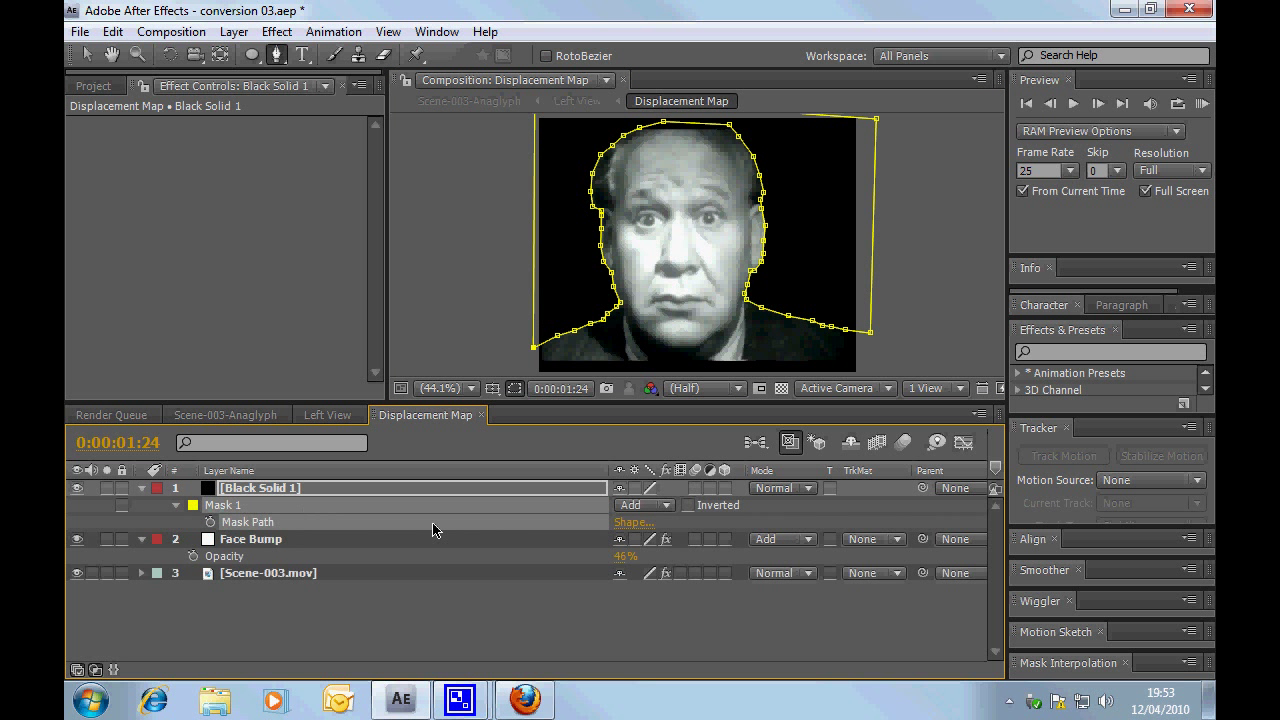
key("f")
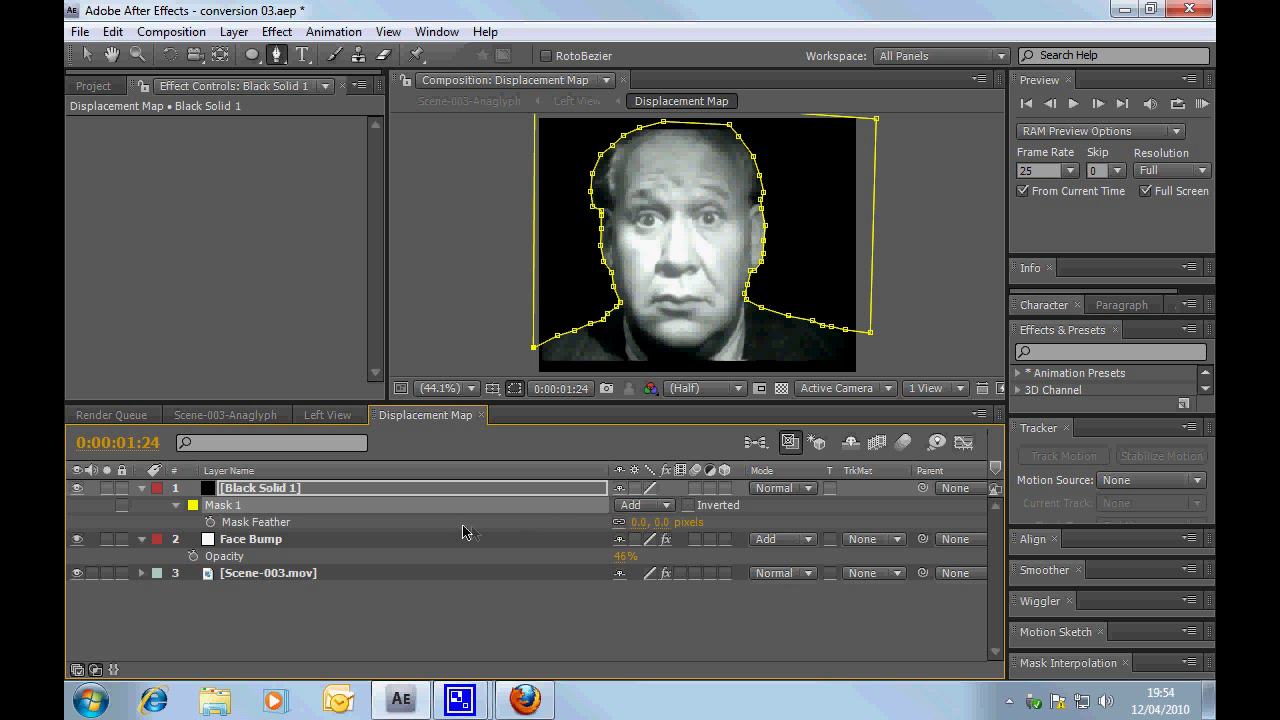
left_click_drag(655, 532, 638, 527)
left_click(638, 524)
type("40")
key("Return")
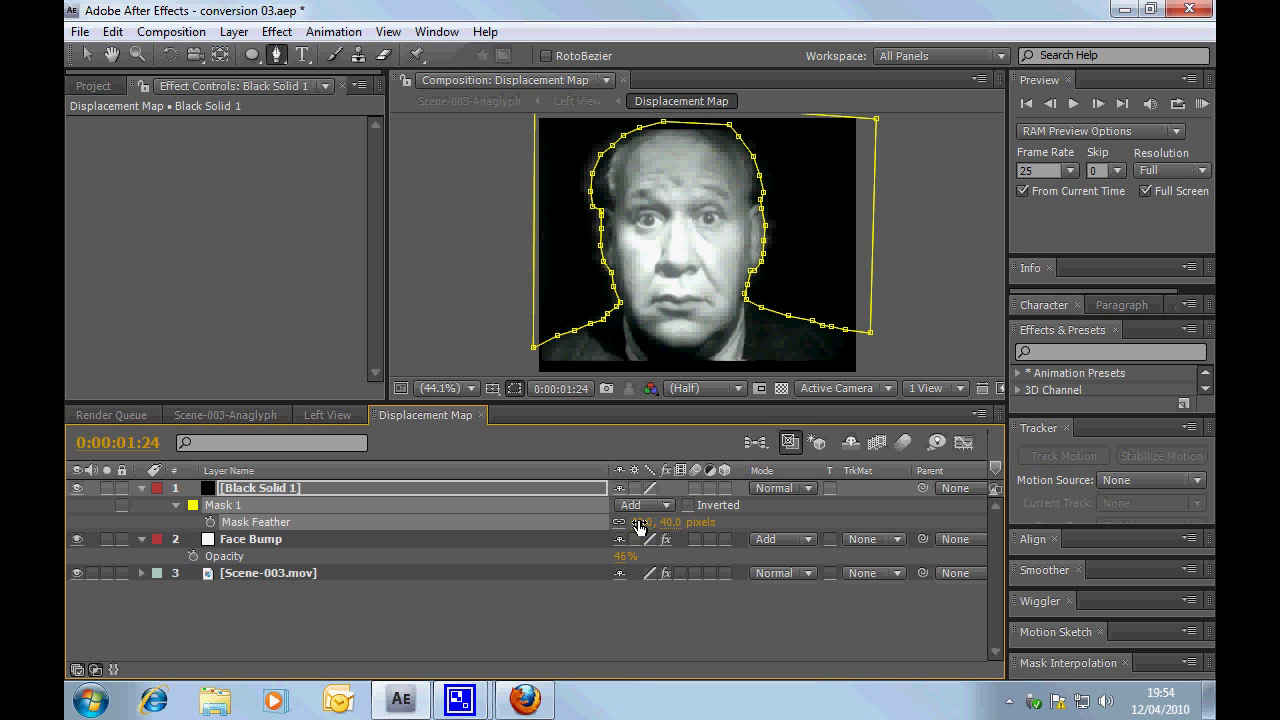
Step: Lower Black Solid 1's opacity to 75%
left_click(243, 490)
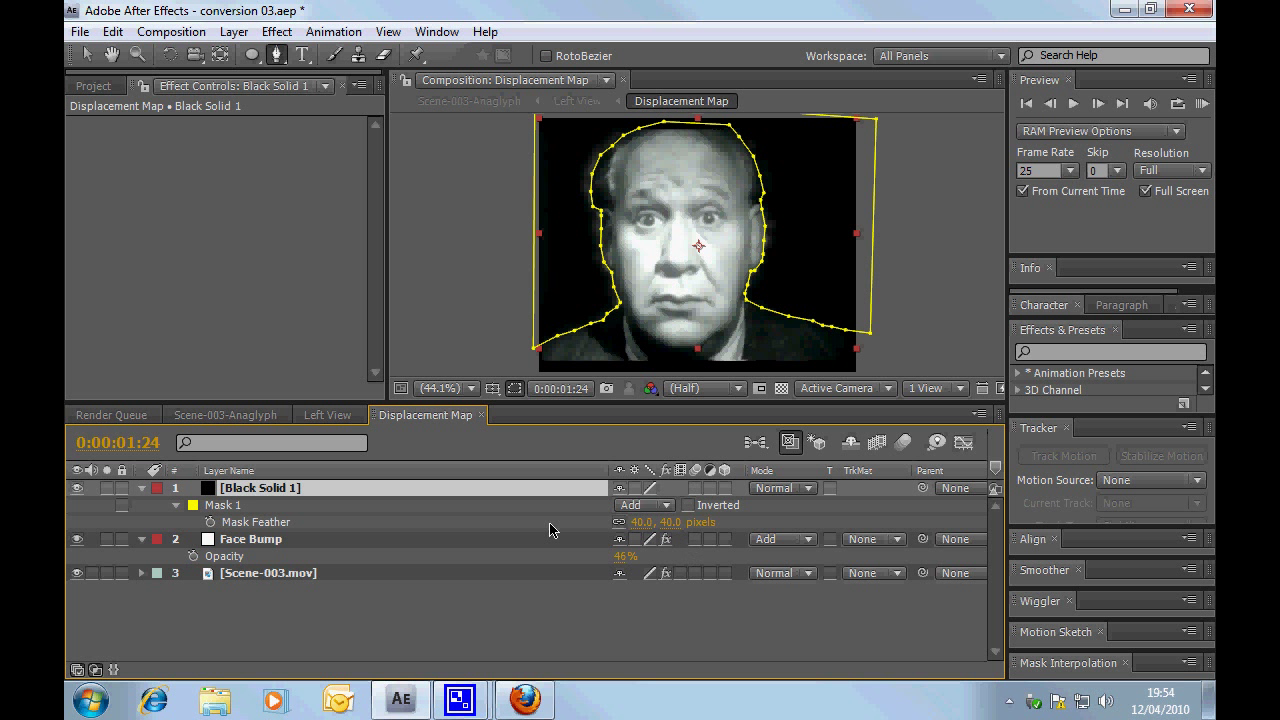
key("t")
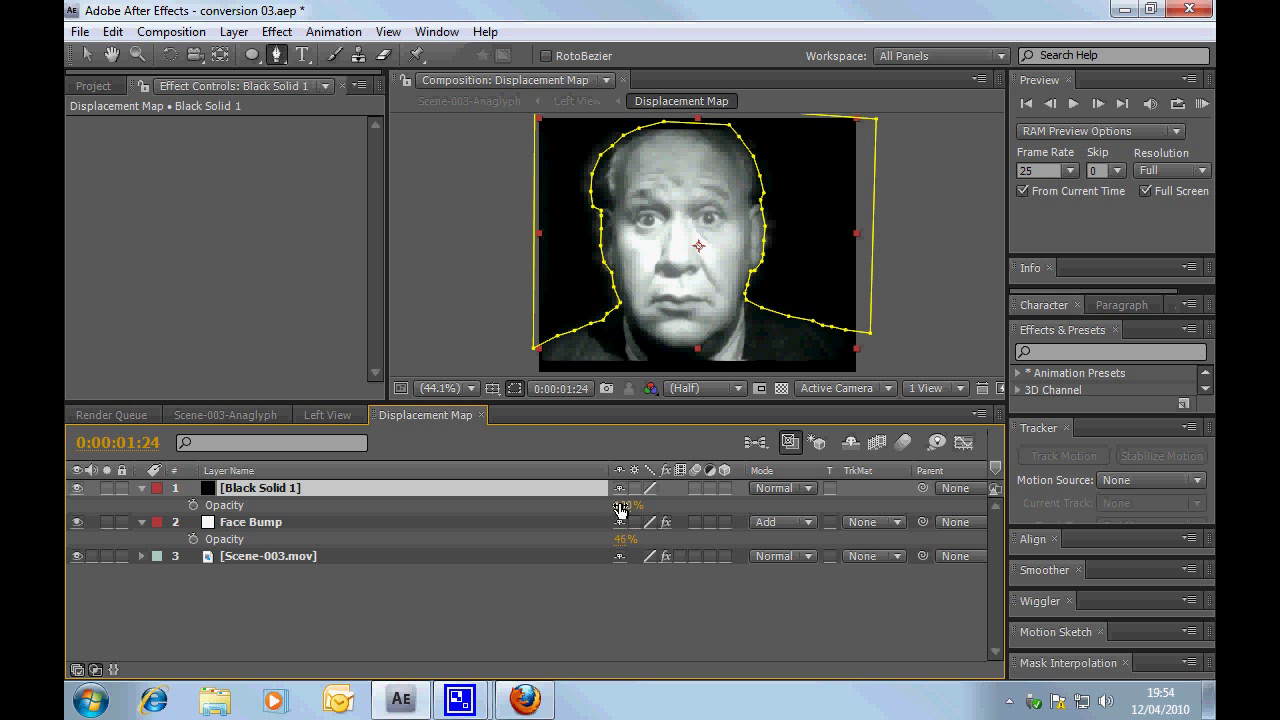
left_click_drag(620, 510, 596, 509)
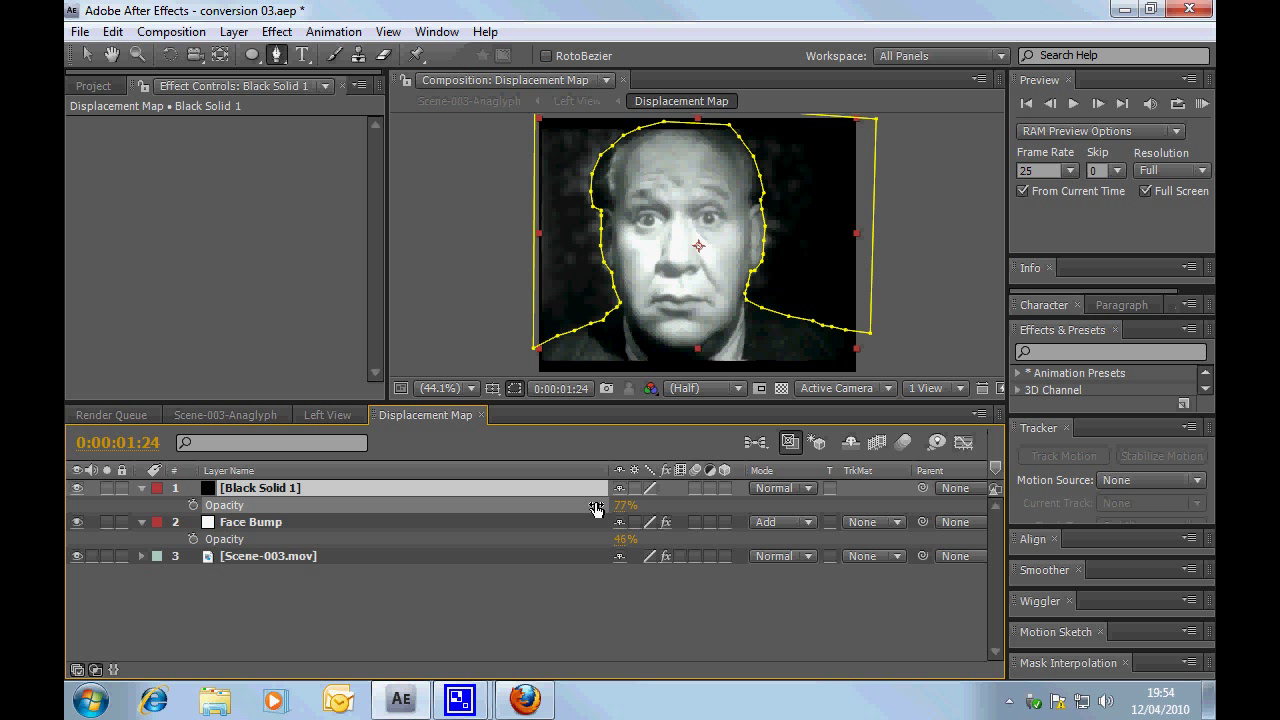
left_click_drag(595, 509, 593, 509)
left_click(629, 625)
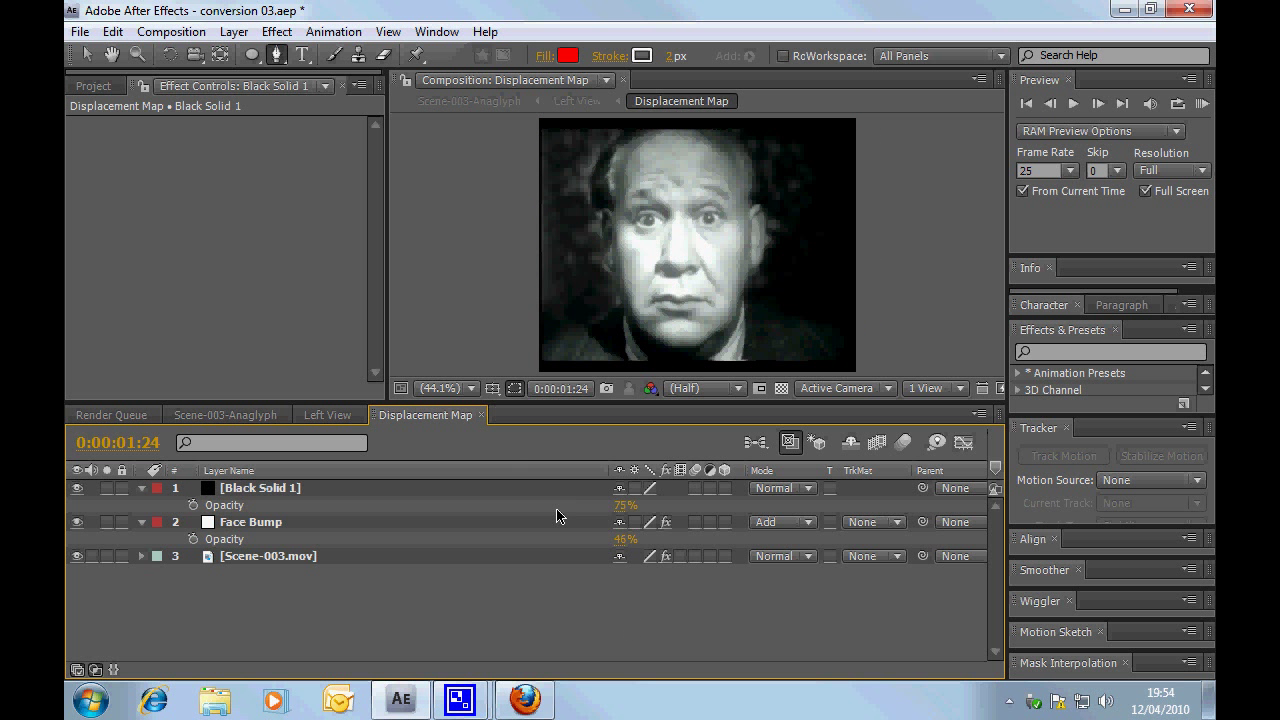
left_click_drag(494, 405, 494, 487)
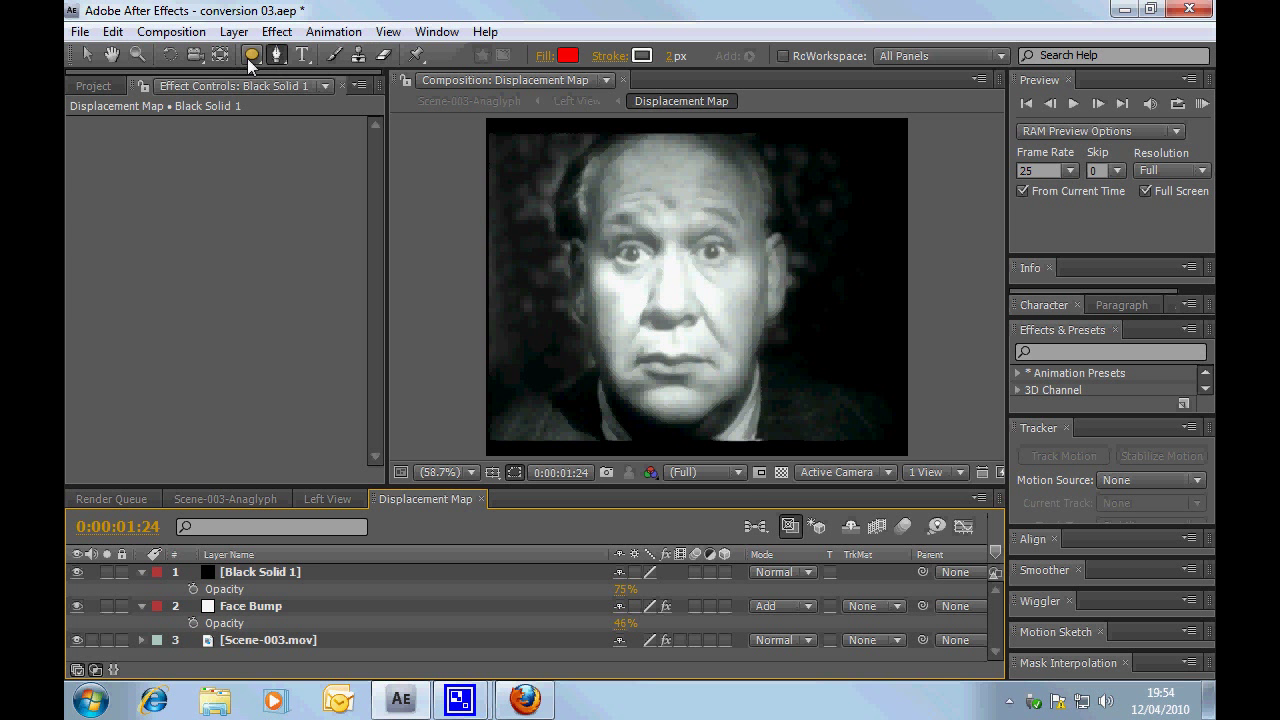
Step: Add a new adjustment layer, Adjustment Layer 1, on top of the layer stack
left_click(233, 31)
mouse_move(242, 54)
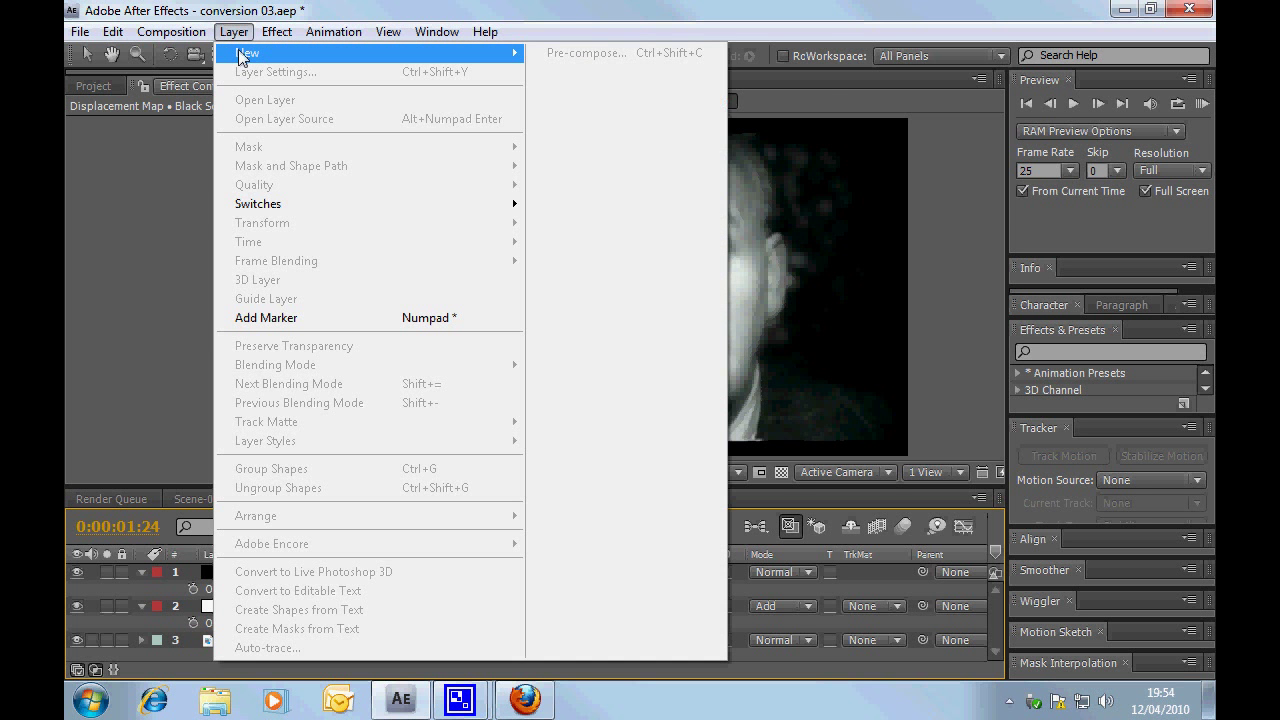
left_click(602, 186)
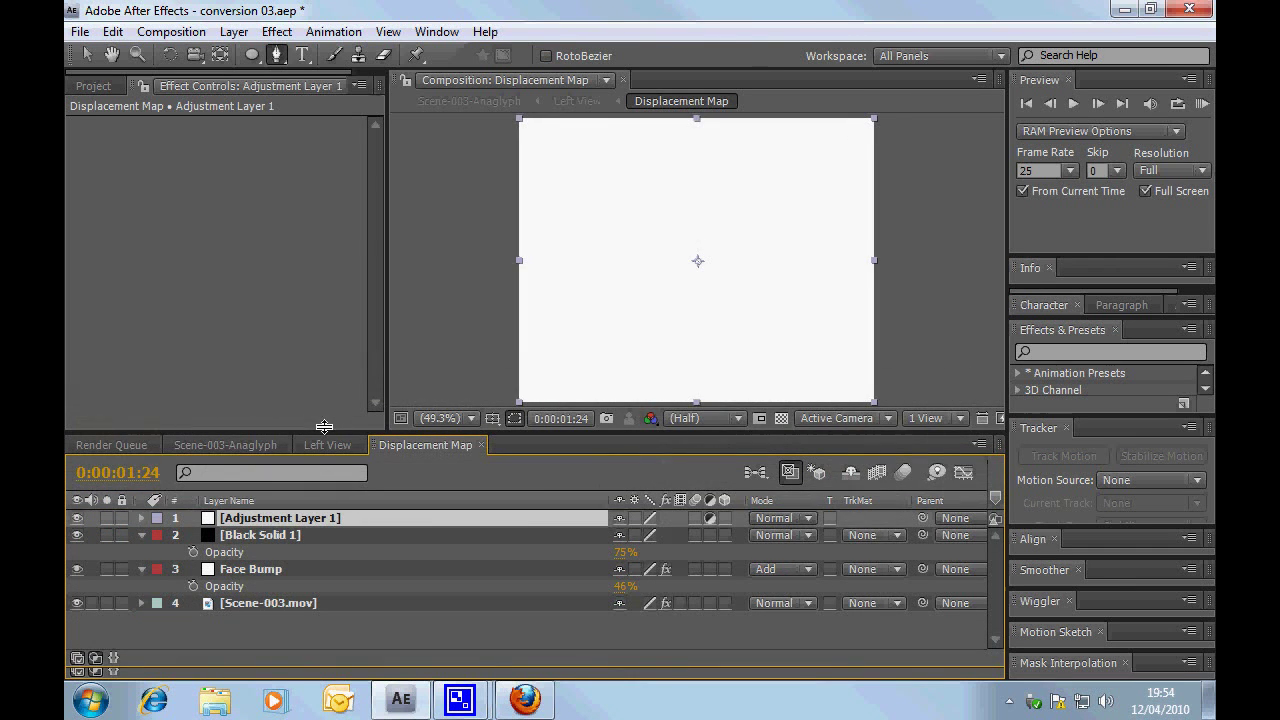
left_click_drag(323, 488, 339, 404)
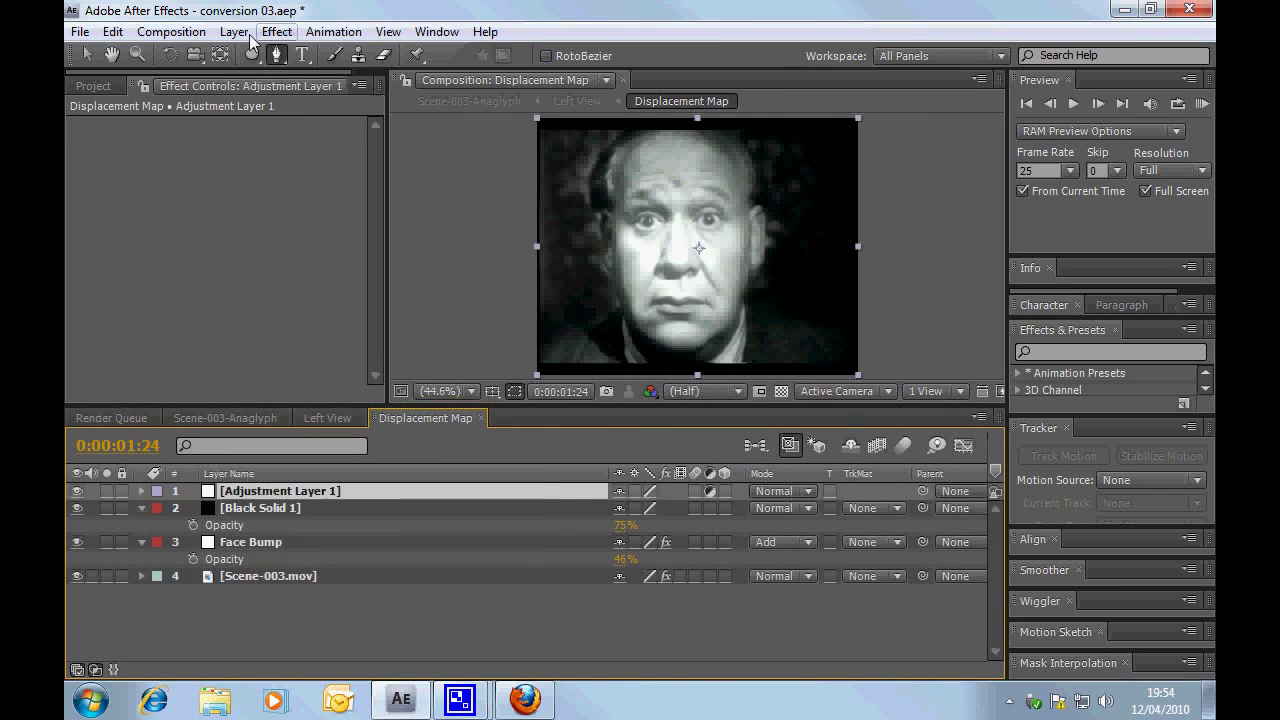
Step: Apply Fast Blur to Adjustment Layer 1 with a Blurriness of 15
left_click(277, 32)
mouse_move(388, 180)
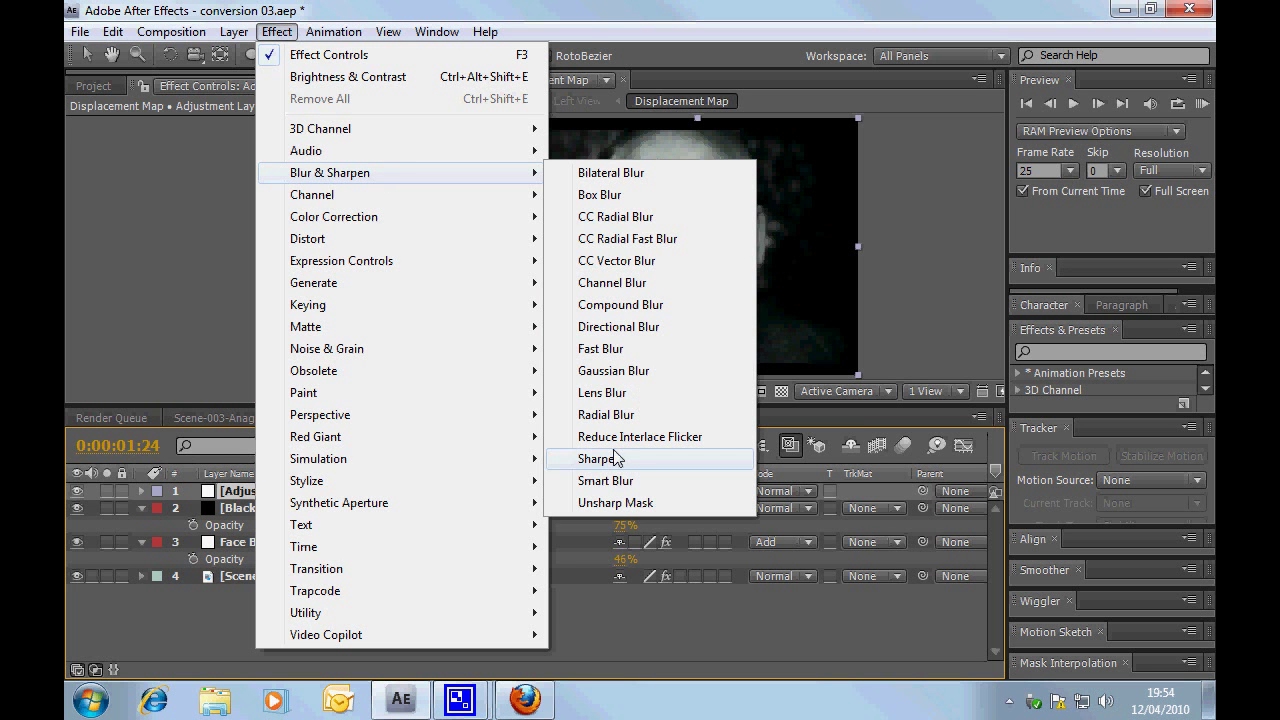
left_click(605, 348)
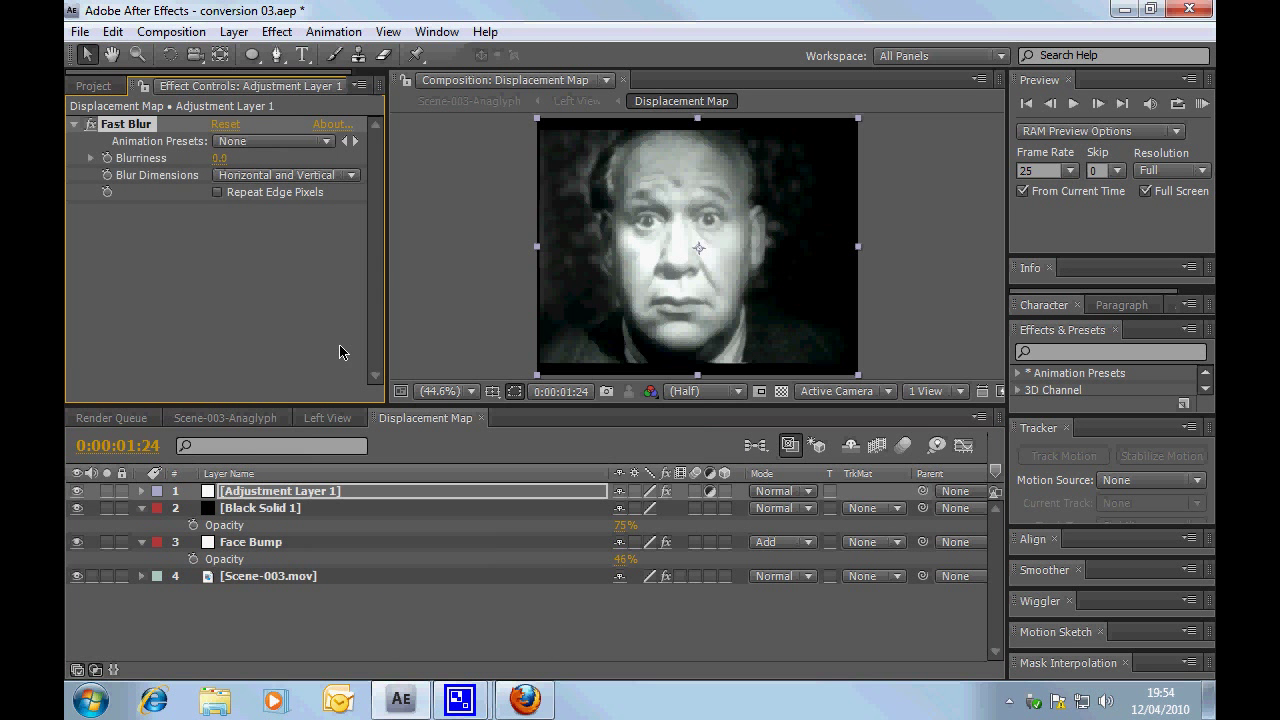
mouse_move(218, 163)
left_mouse_down()
mouse_move(236, 162)
mouse_move(217, 163)
left_mouse_up()
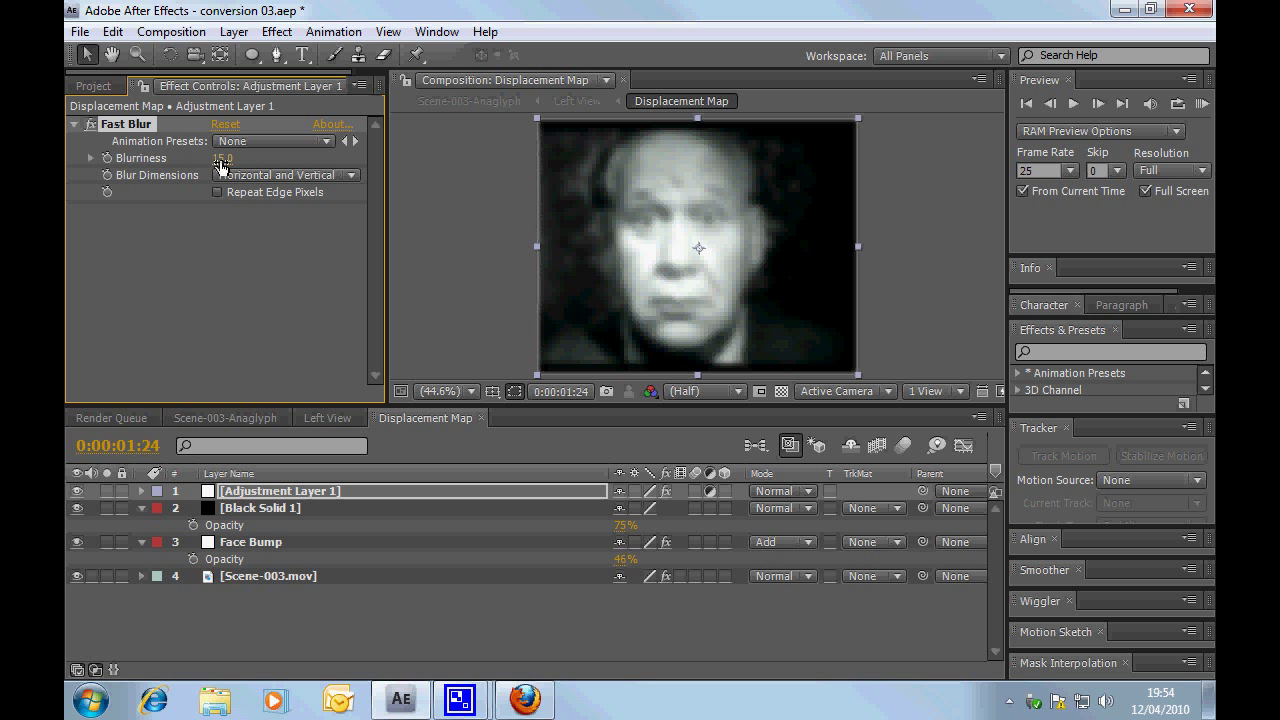
left_click(230, 160)
left_click(280, 277)
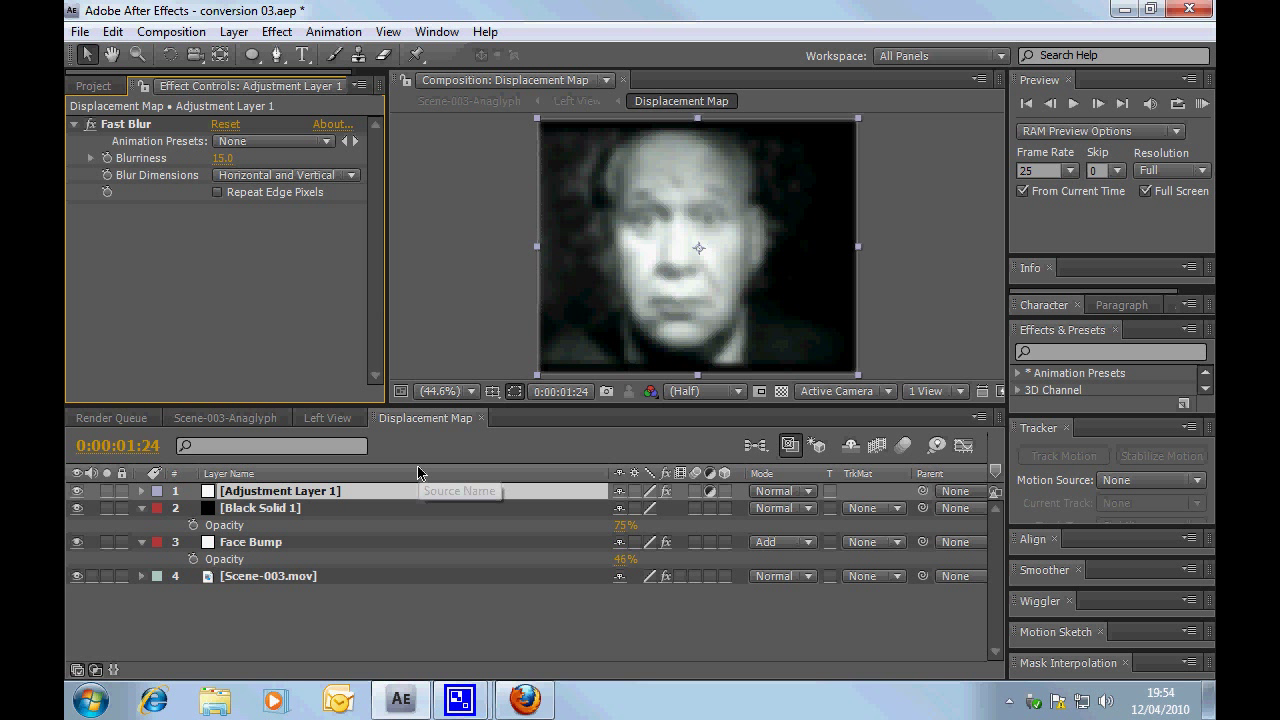
Step: Preview Left View, then return to Displacement Map and move to frame 0:00:02:15
left_click(331, 416)
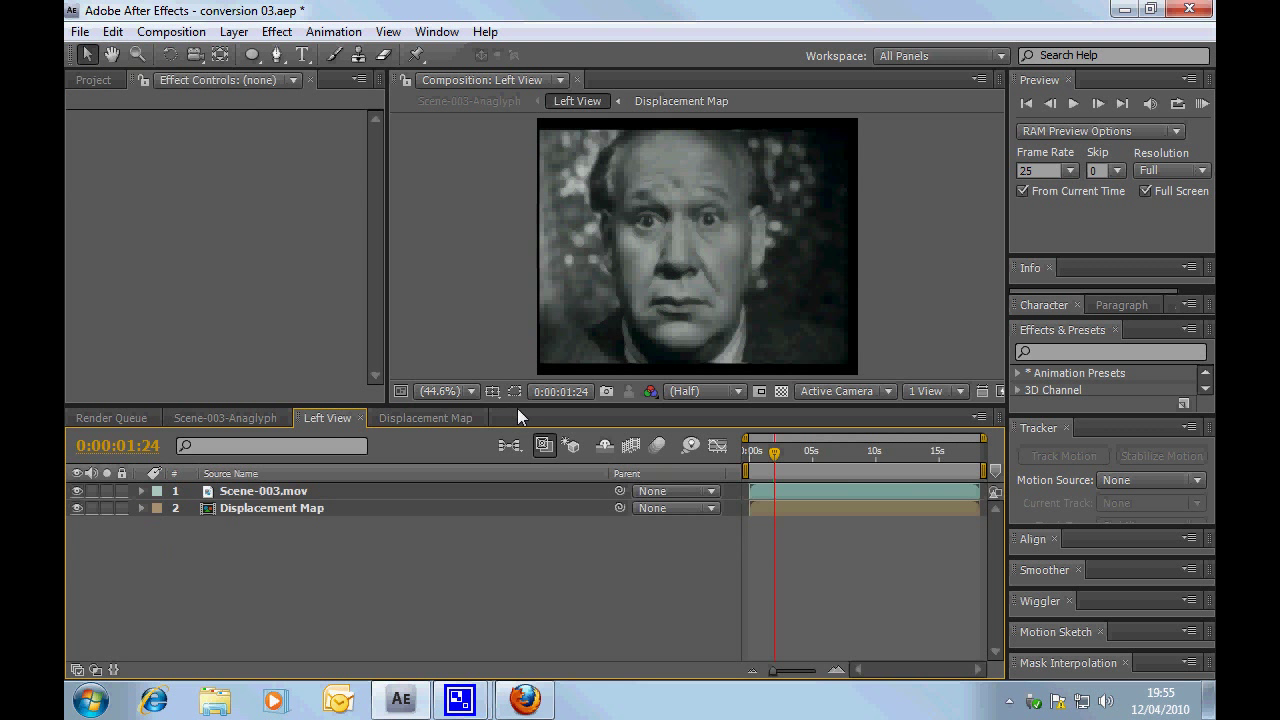
left_click_drag(517, 408, 515, 466)
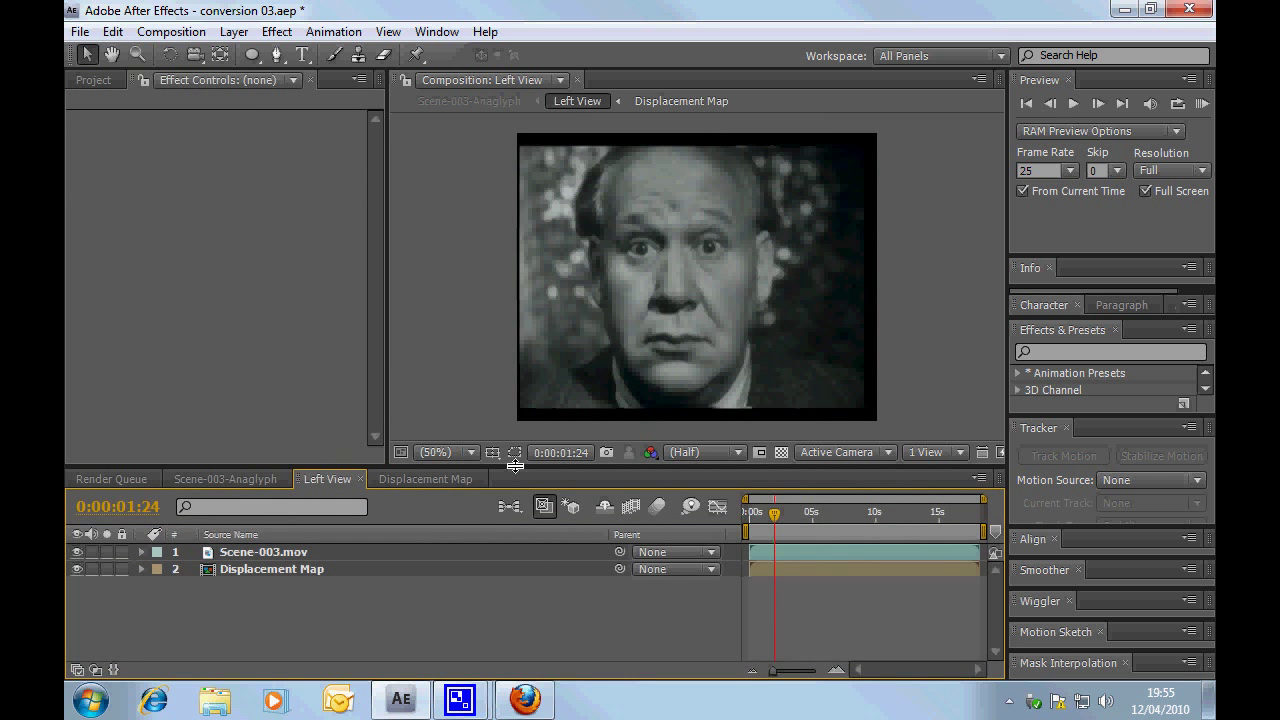
left_click(436, 478)
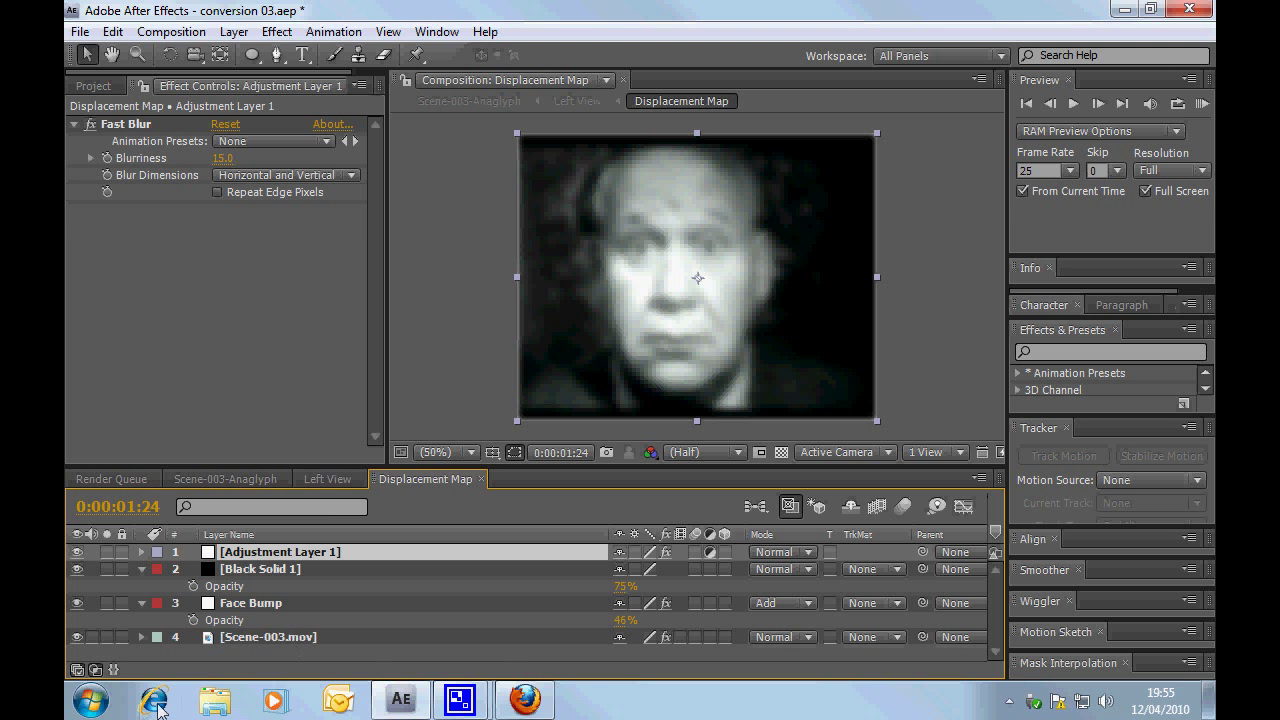
left_click(76, 670)
left_click(76, 670)
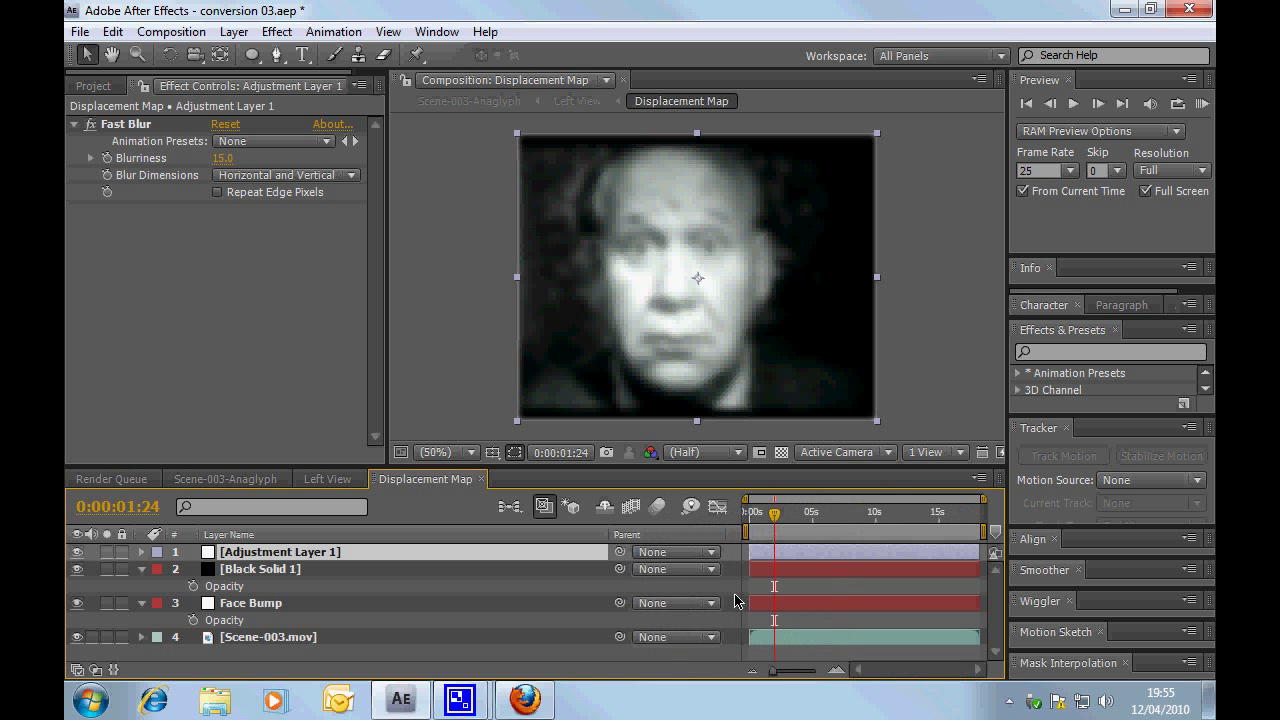
left_click(790, 515)
left_click_drag(790, 515, 782, 515)
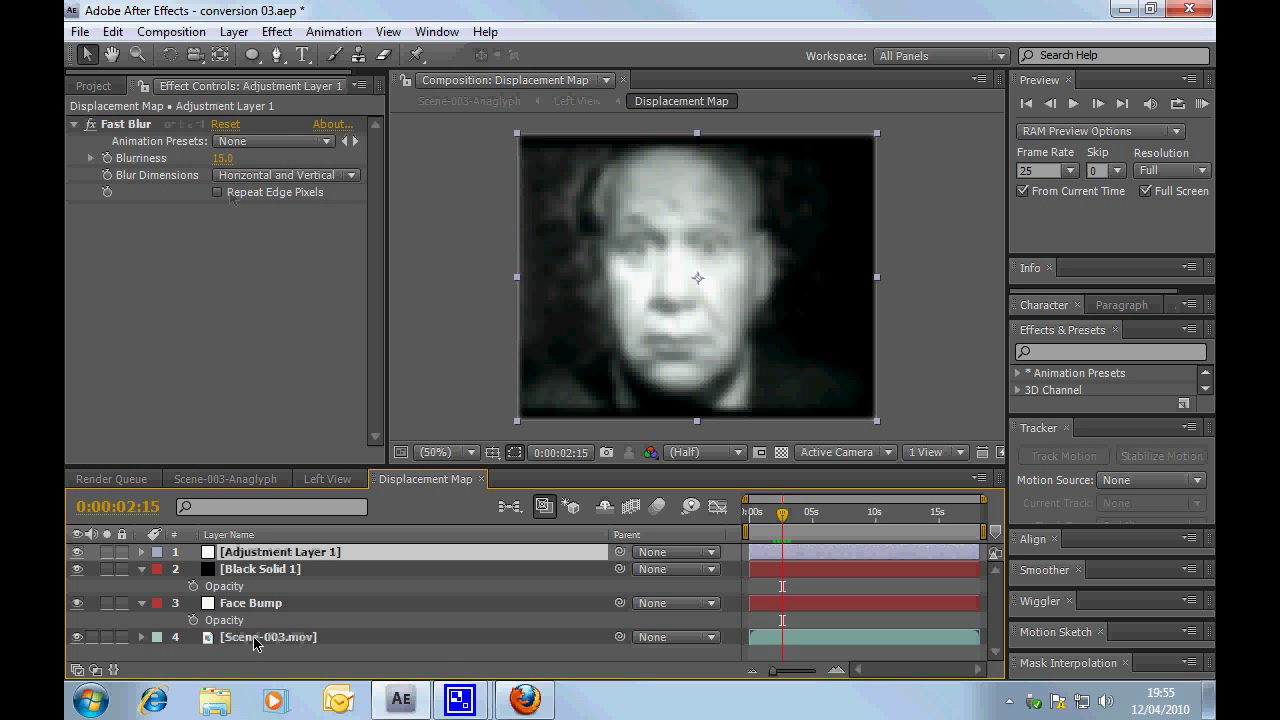
Step: Review Scene-003.mov, Face Bump's Ramp, Black Solid 1 and Adjustment Layer 1, then open Left View
left_click(253, 637)
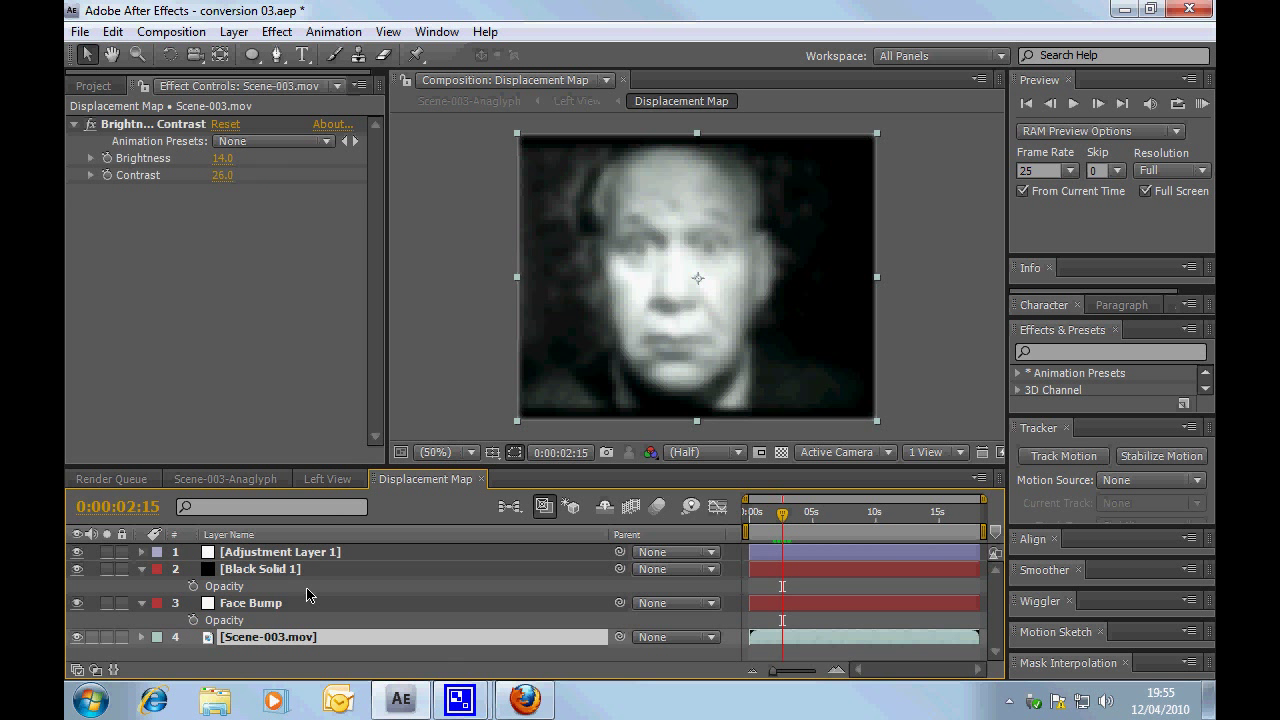
left_click(233, 606)
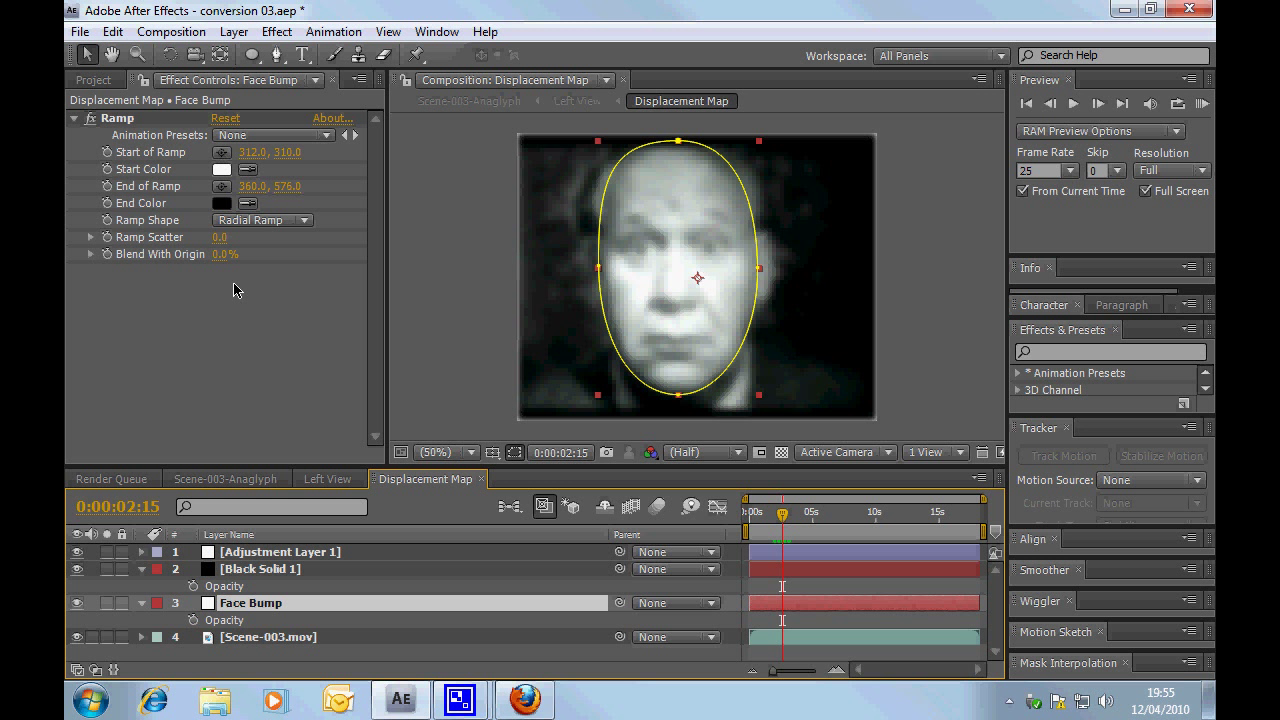
left_click(117, 118)
left_click_drag(673, 291, 674, 290)
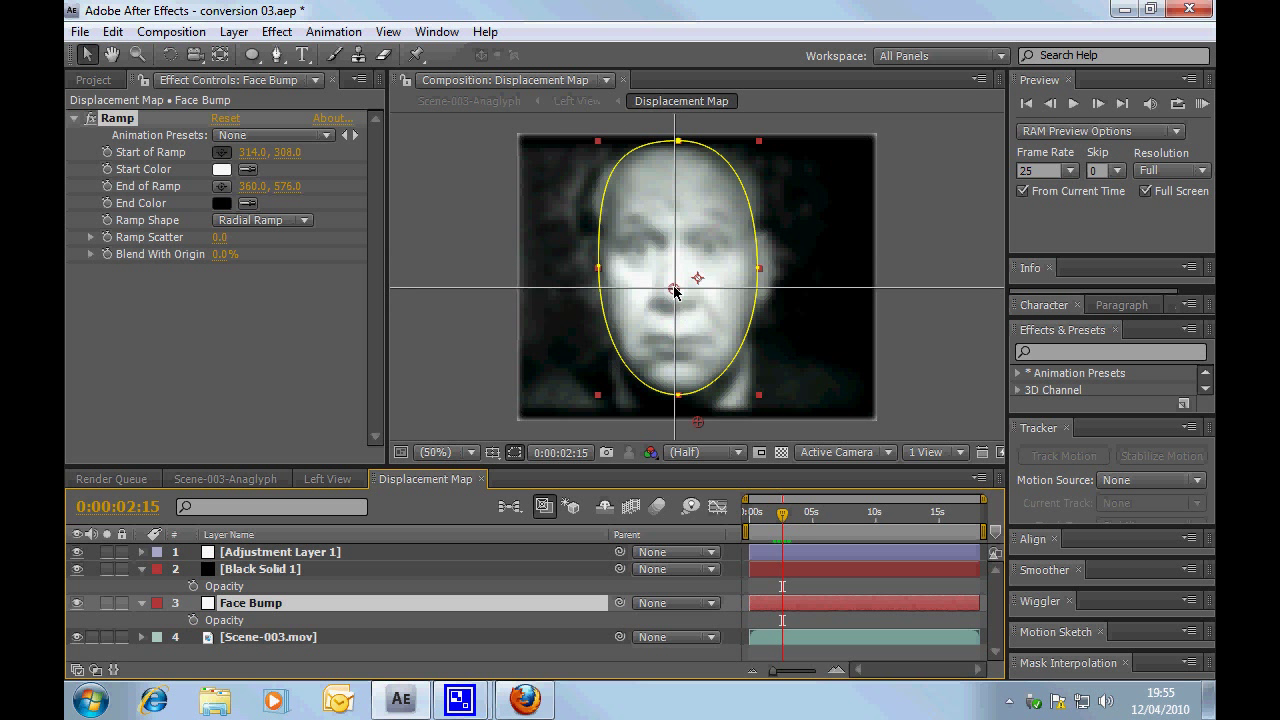
left_click(259, 571)
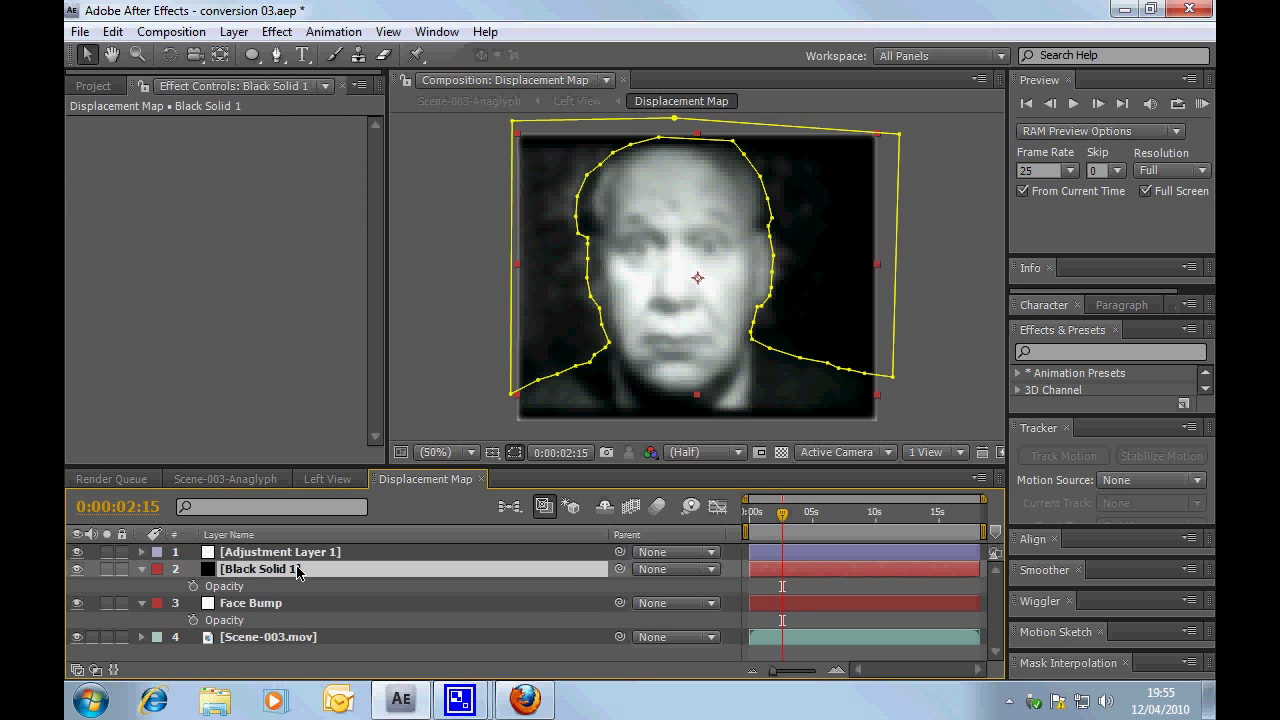
left_click(251, 556)
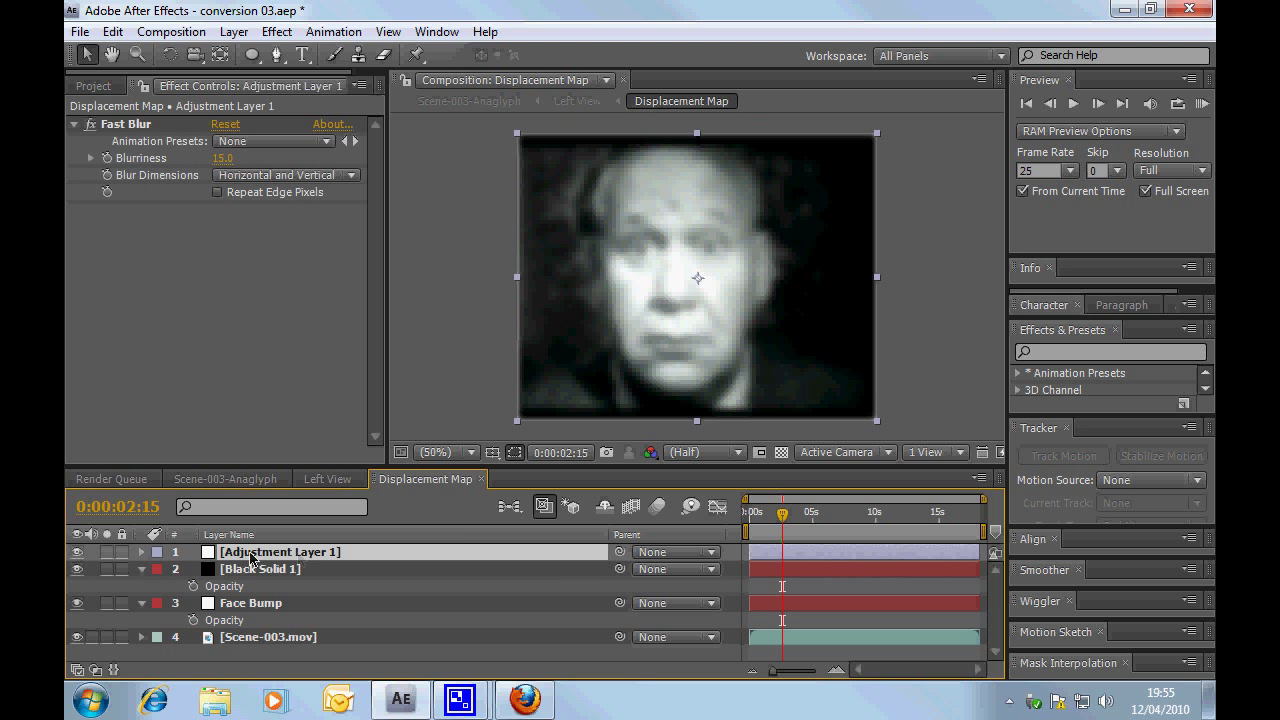
left_click(337, 479)
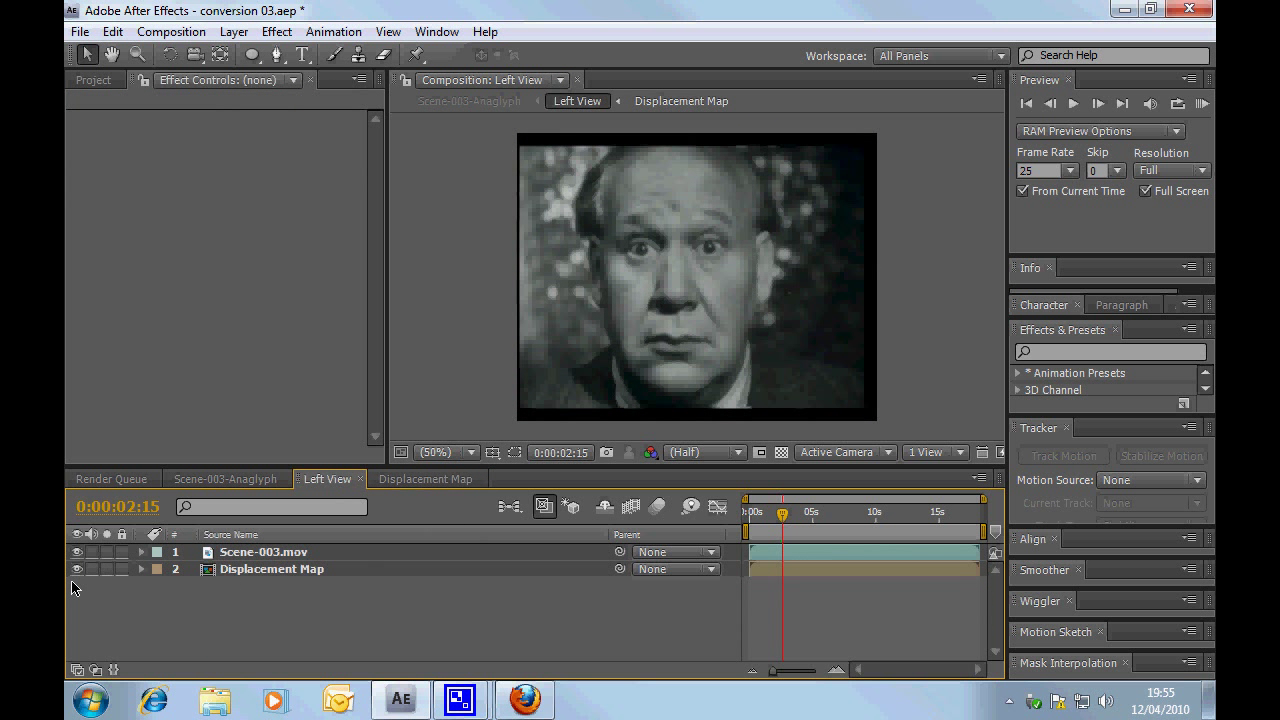
Step: Search Effects & Presets for 'displa' and apply Displacement Map to Scene-003.mov
left_click(221, 570)
left_click(265, 552)
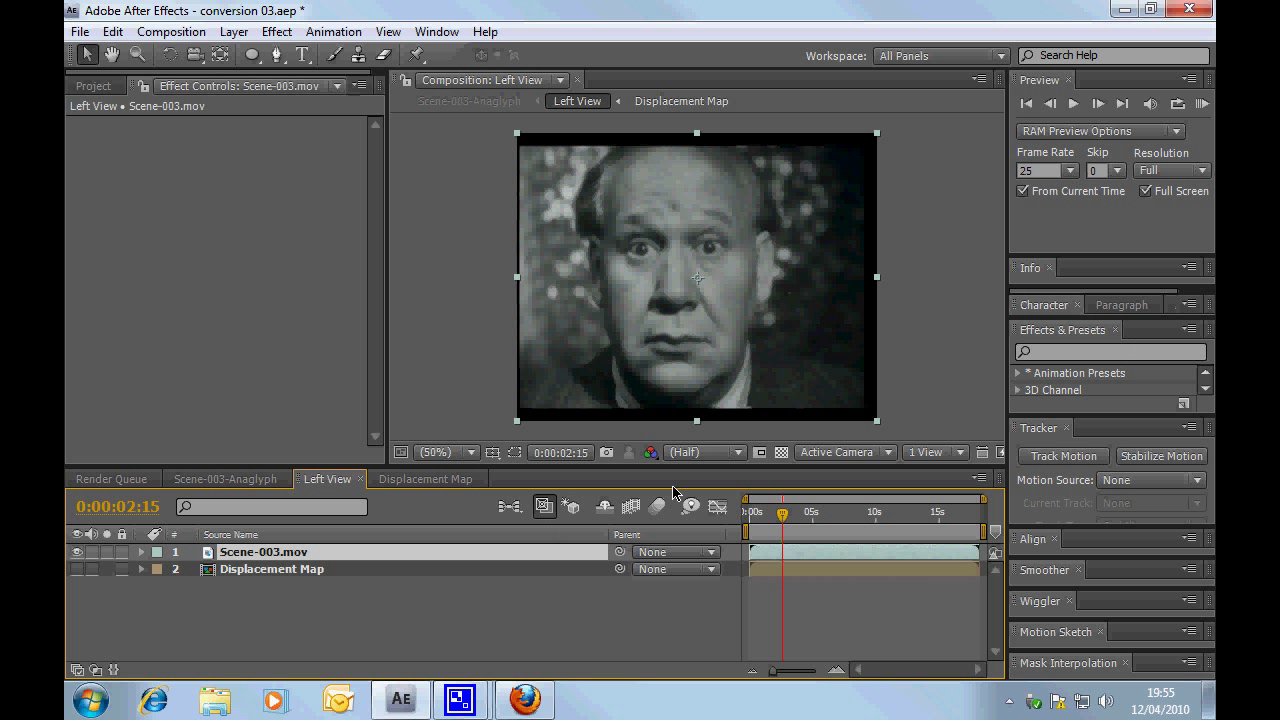
left_click(1074, 352)
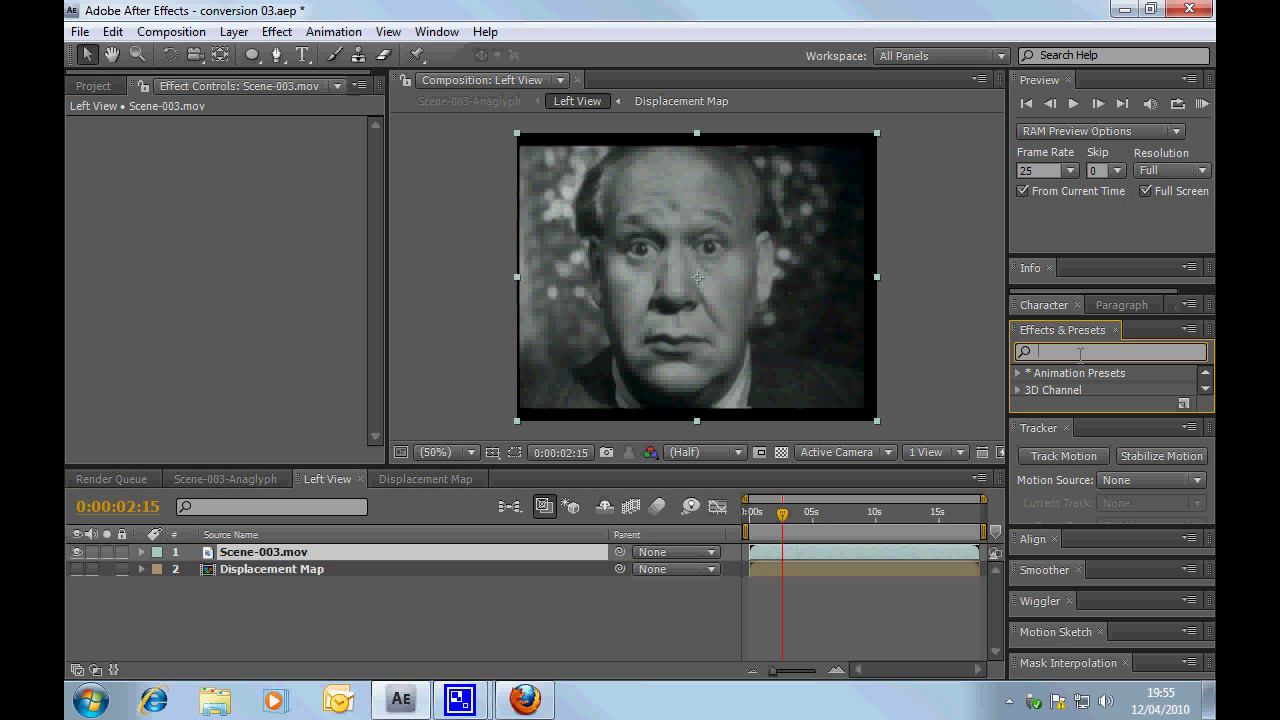
type("displa")
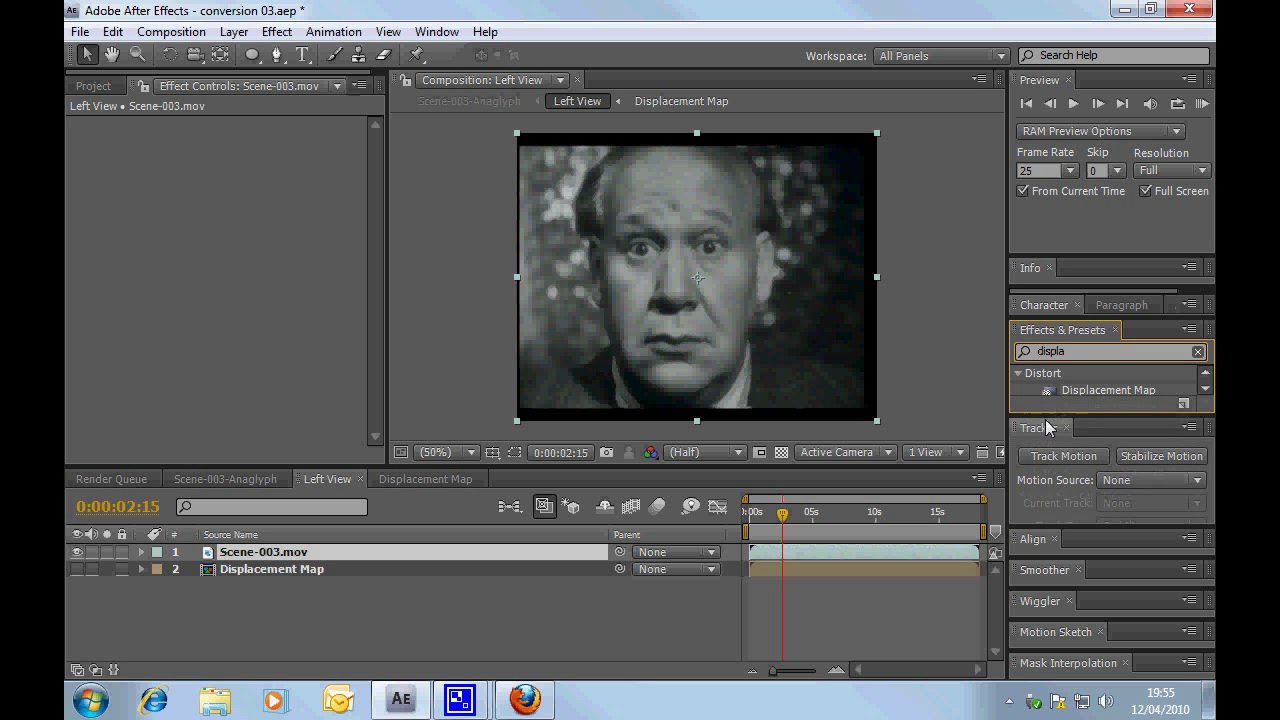
left_click_drag(1046, 419, 1048, 434)
left_click_drag(1090, 390, 436, 553)
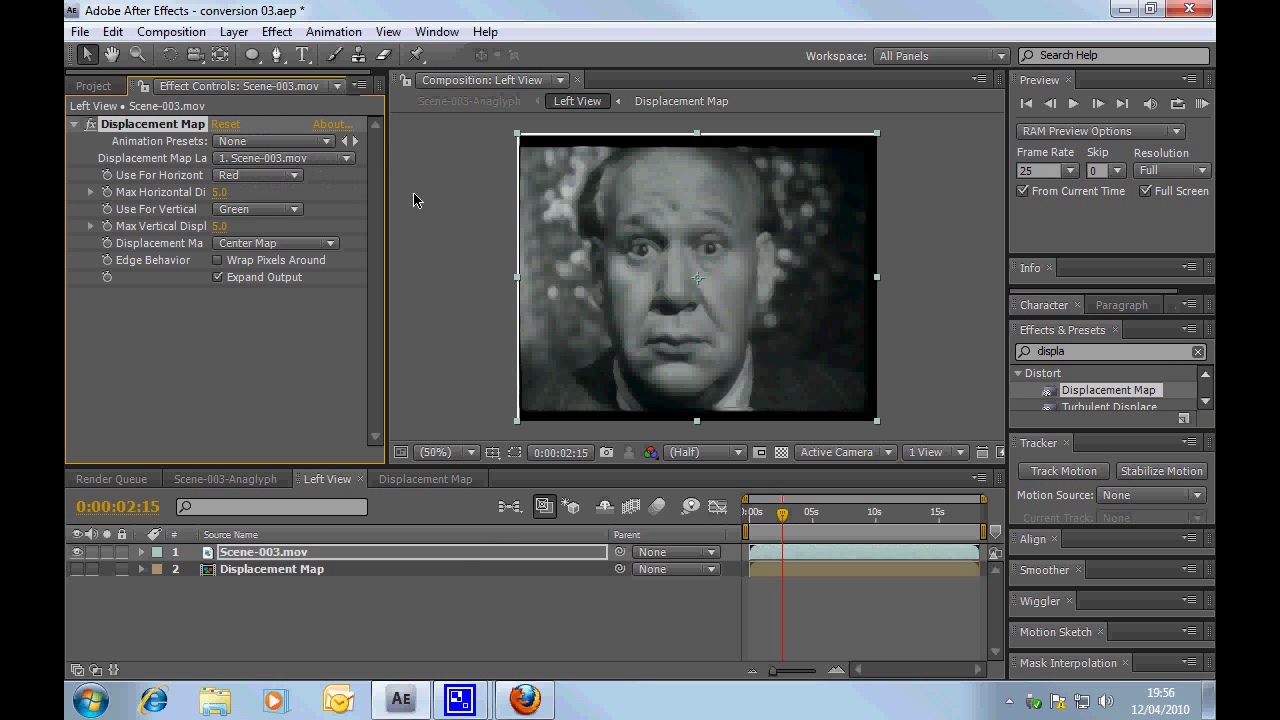
Step: Use layer 2 as the map, horizontal Luminance, vertical Off with maximum vertical displacement 0
left_click(285, 158)
left_click(315, 183)
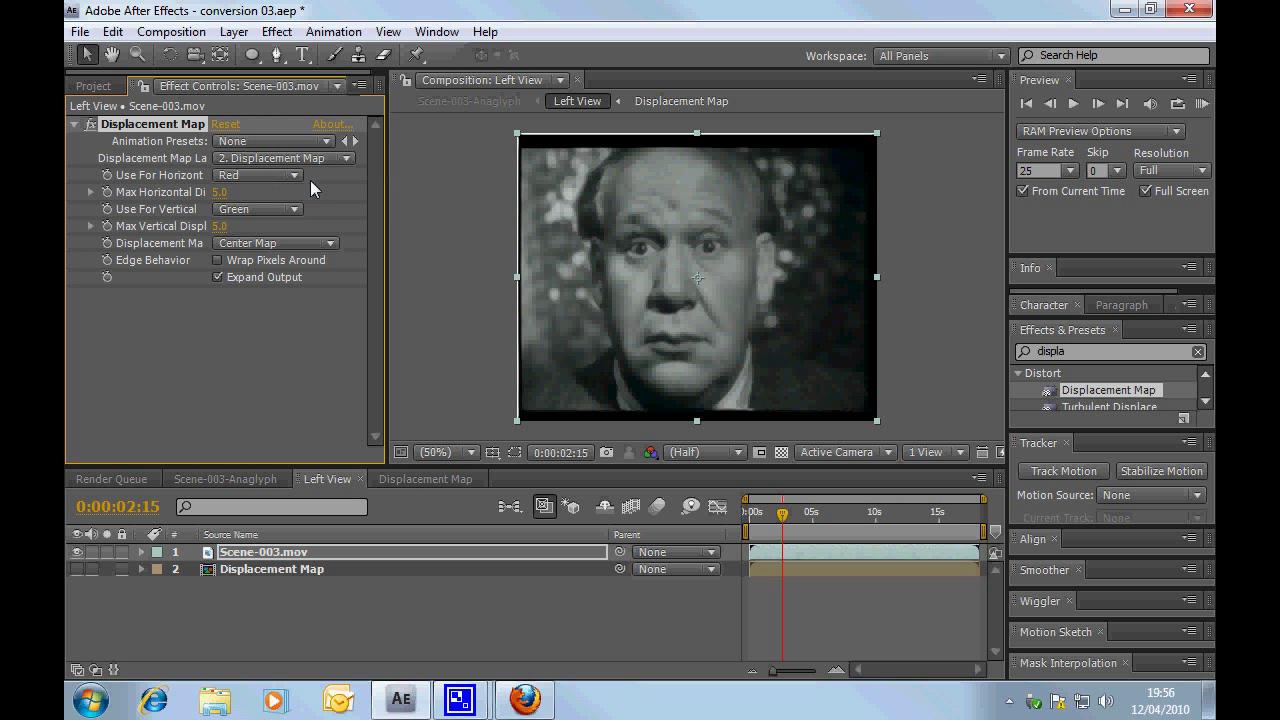
left_click(280, 175)
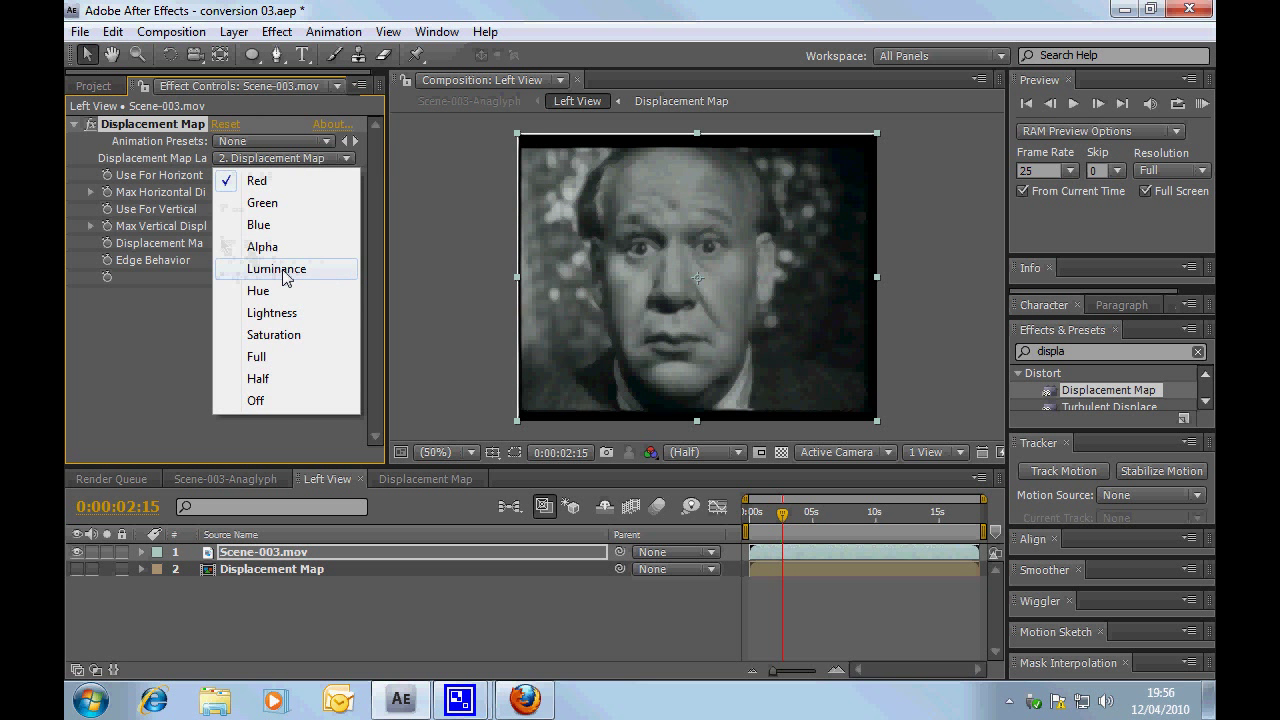
left_click(283, 276)
left_click(240, 209)
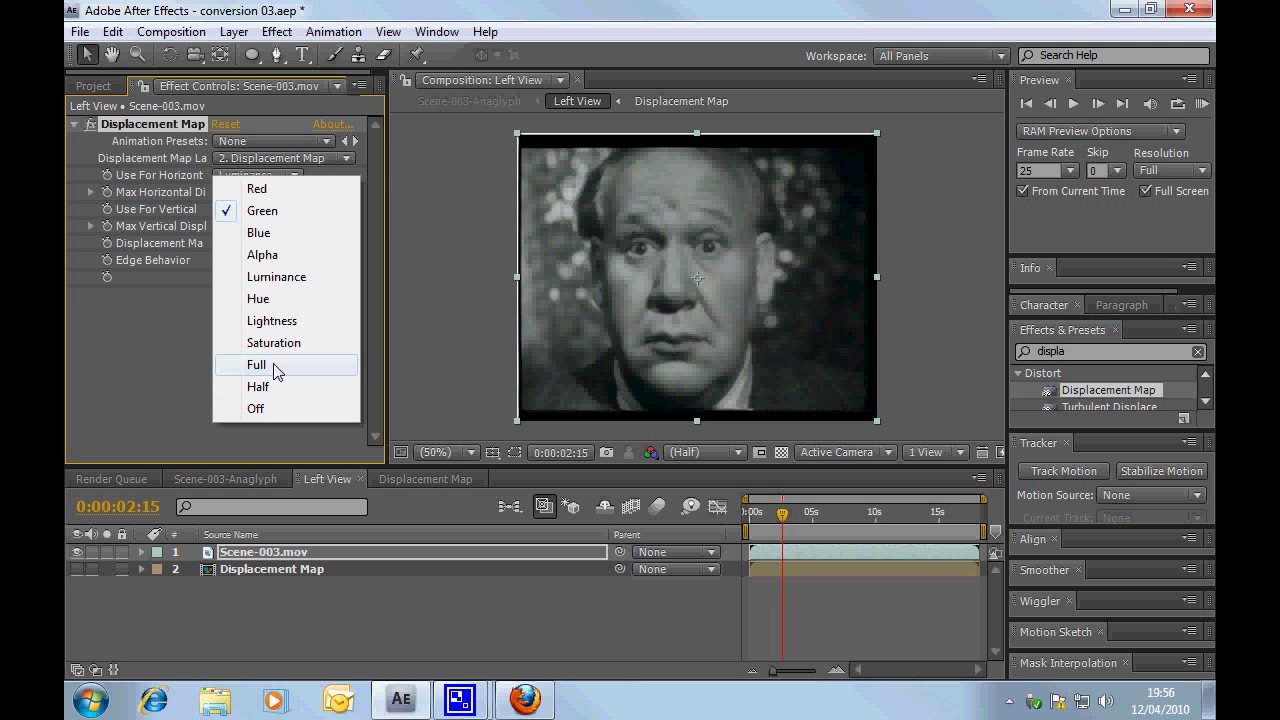
left_click(265, 410)
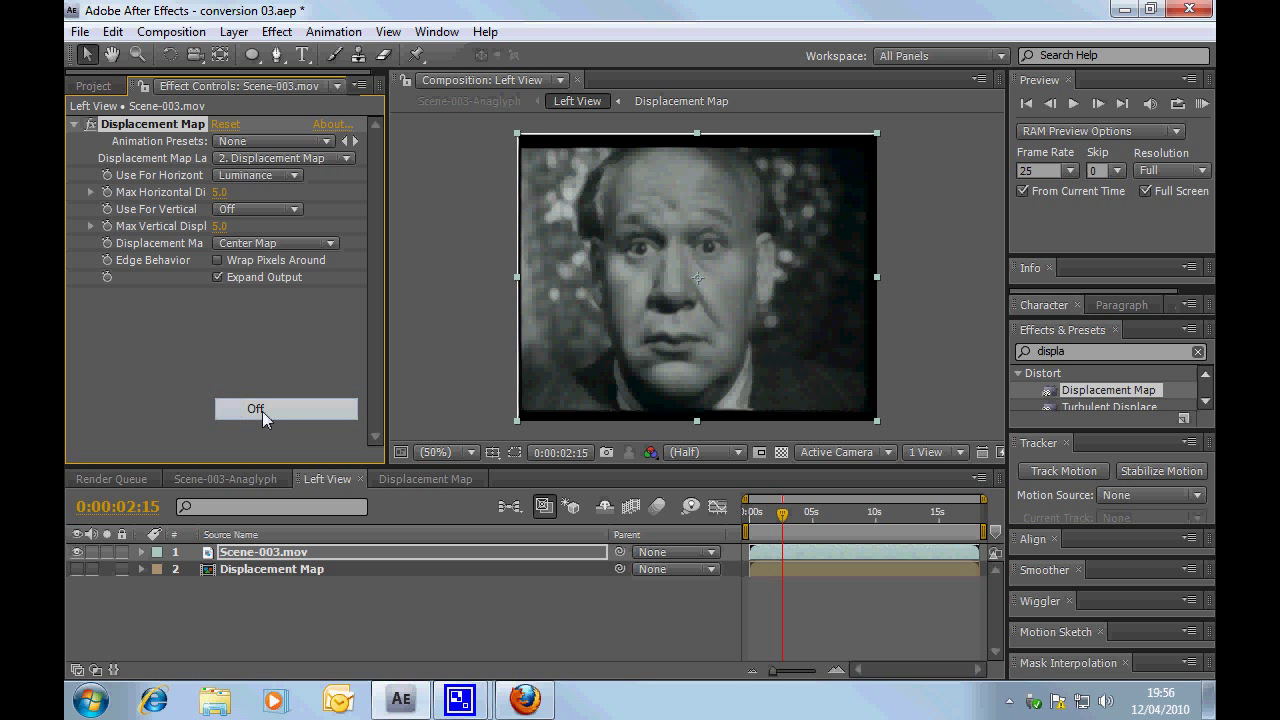
left_click(218, 226)
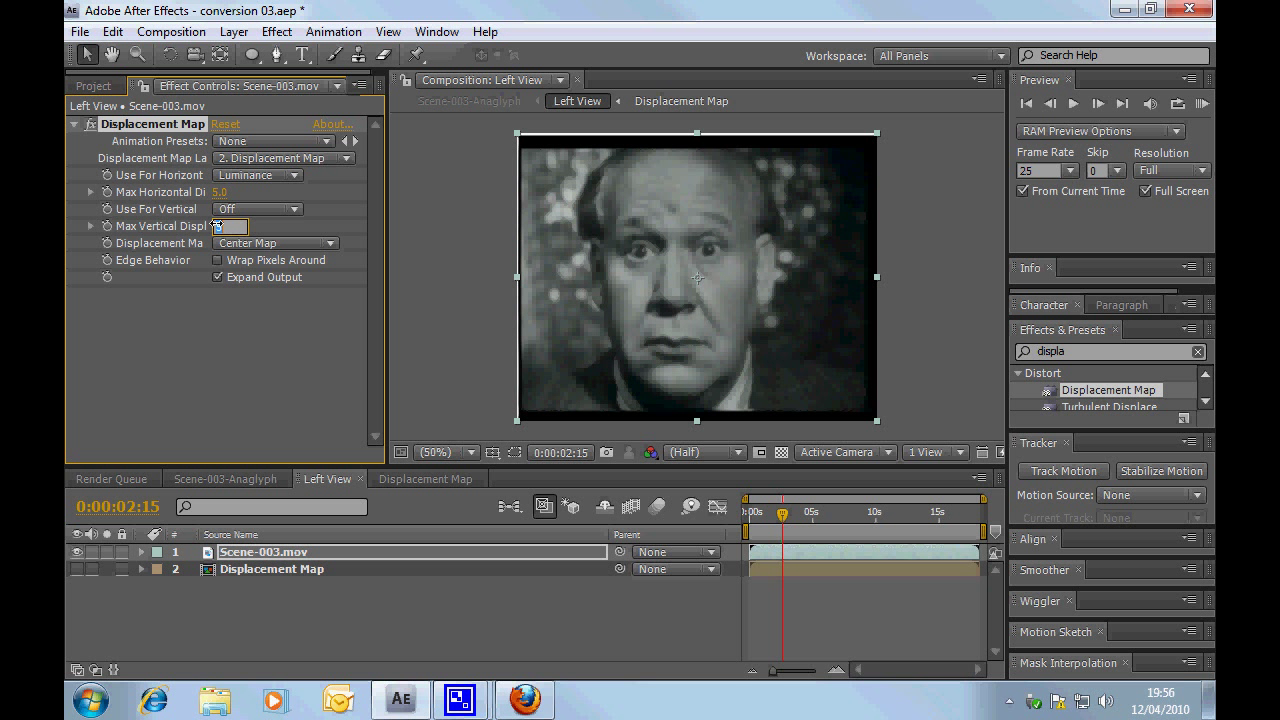
type("0")
key("Return")
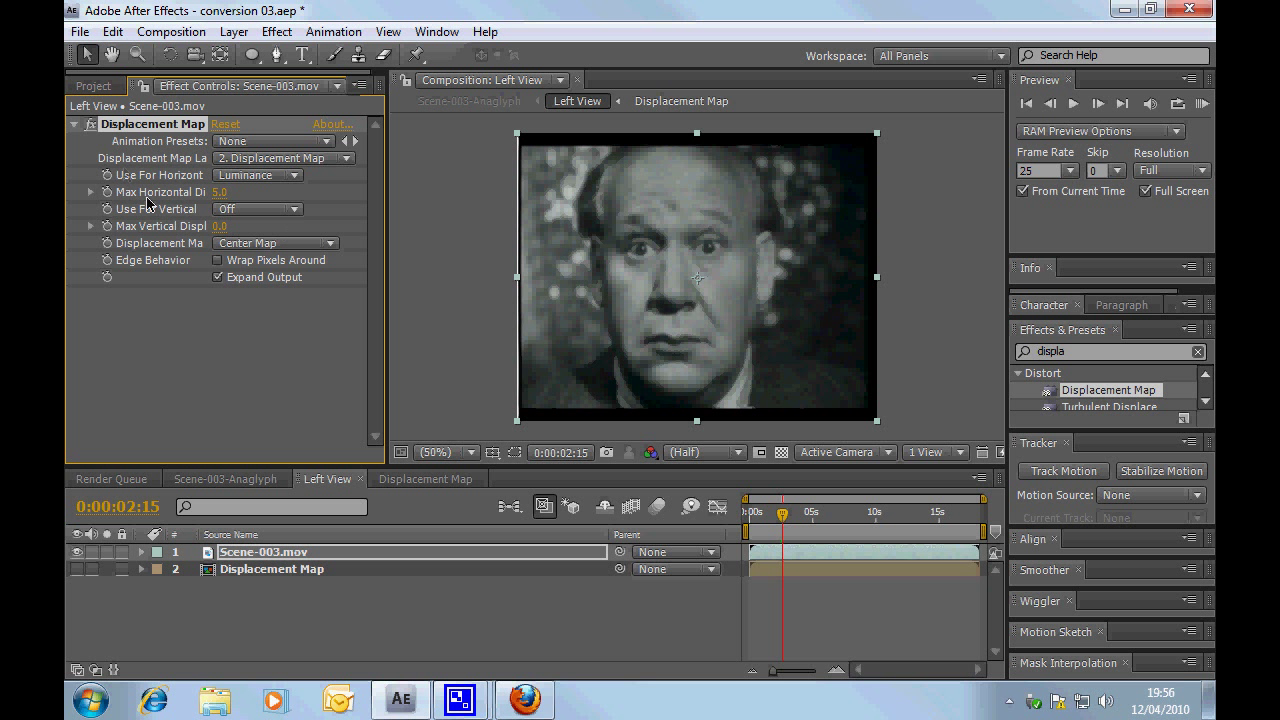
left_click(92, 126)
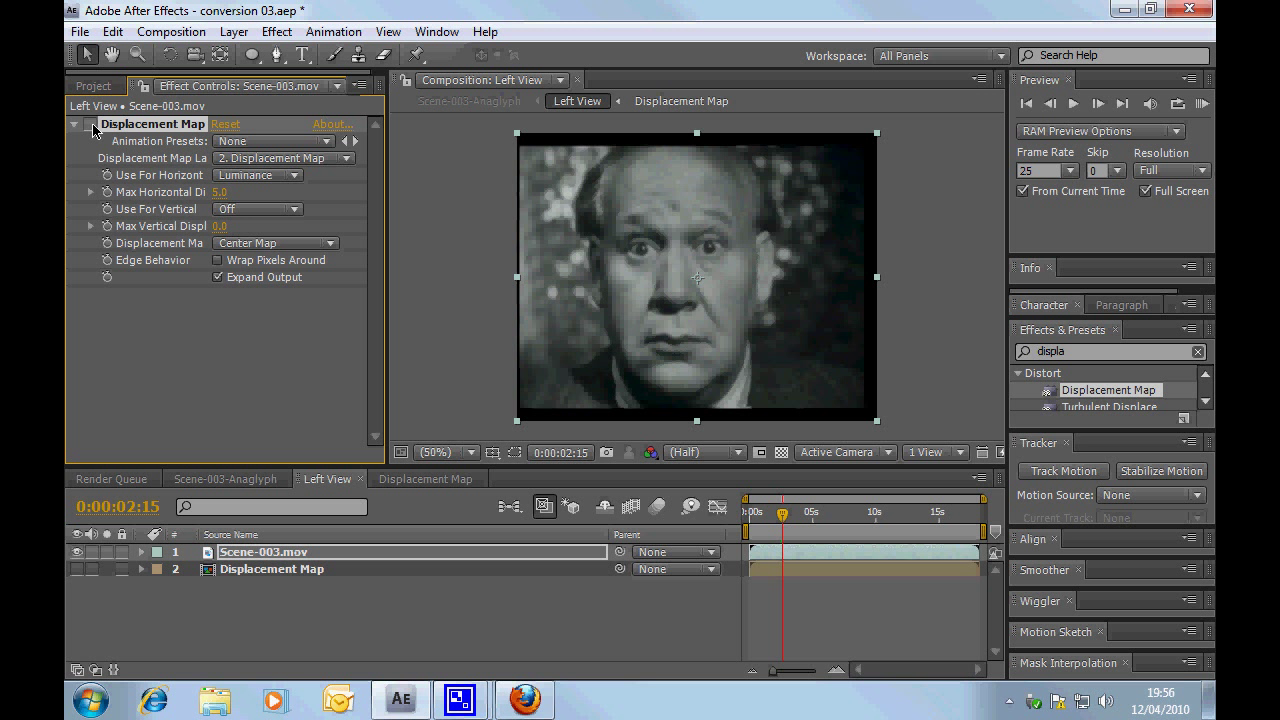
left_click(92, 126)
left_click(92, 126)
left_click(92, 127)
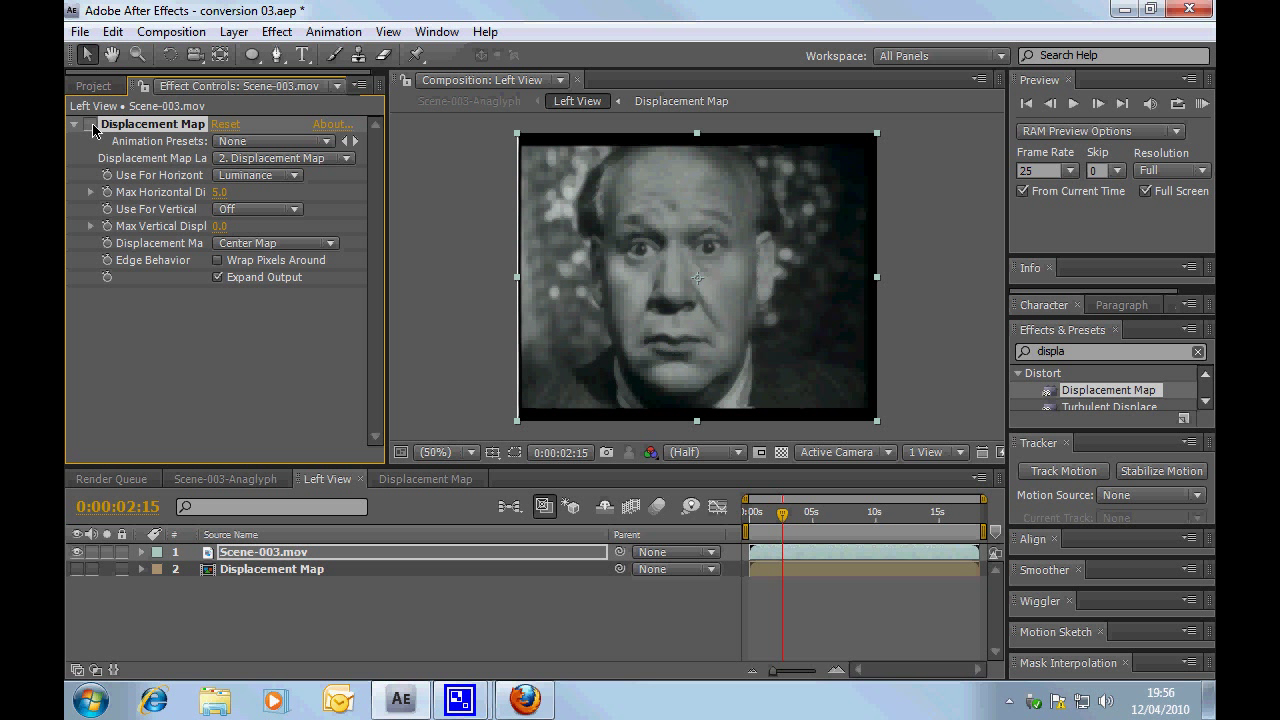
left_click(92, 127)
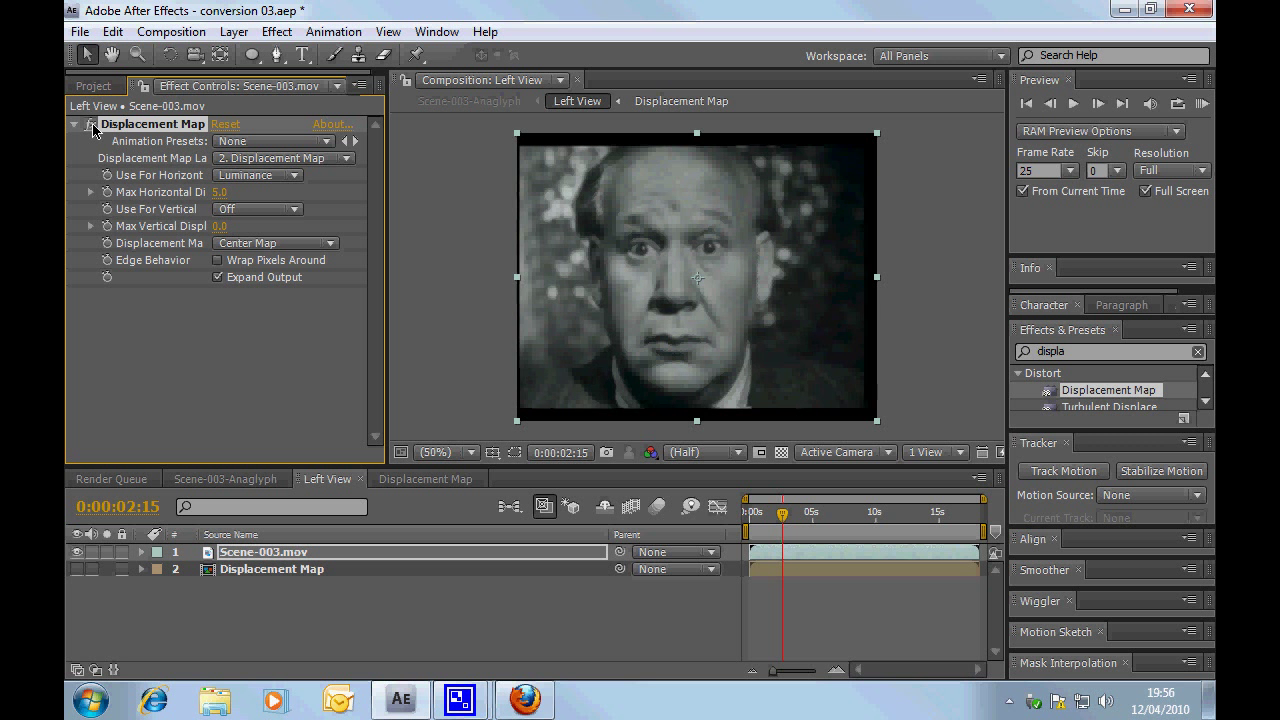
left_click(92, 127)
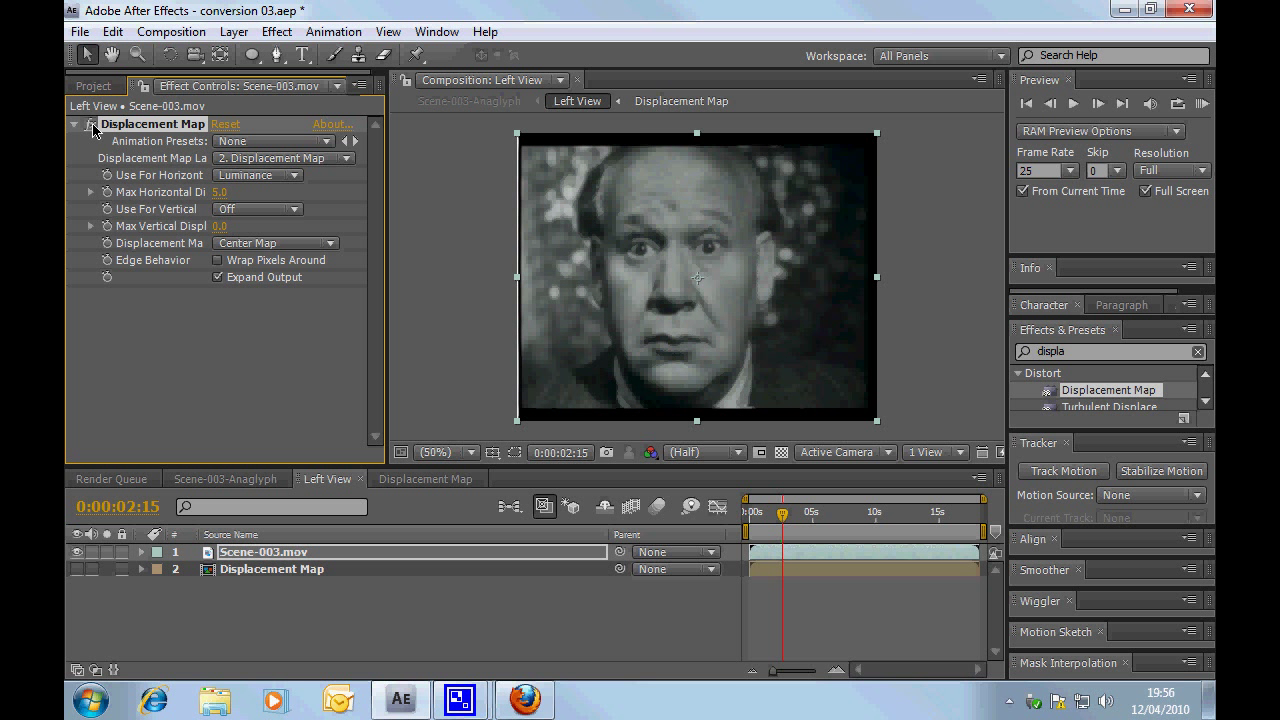
left_click(92, 127)
left_click(92, 127)
Step: Open Scene-003-Anaglyph and lock the Composition viewer to it
left_click(229, 479)
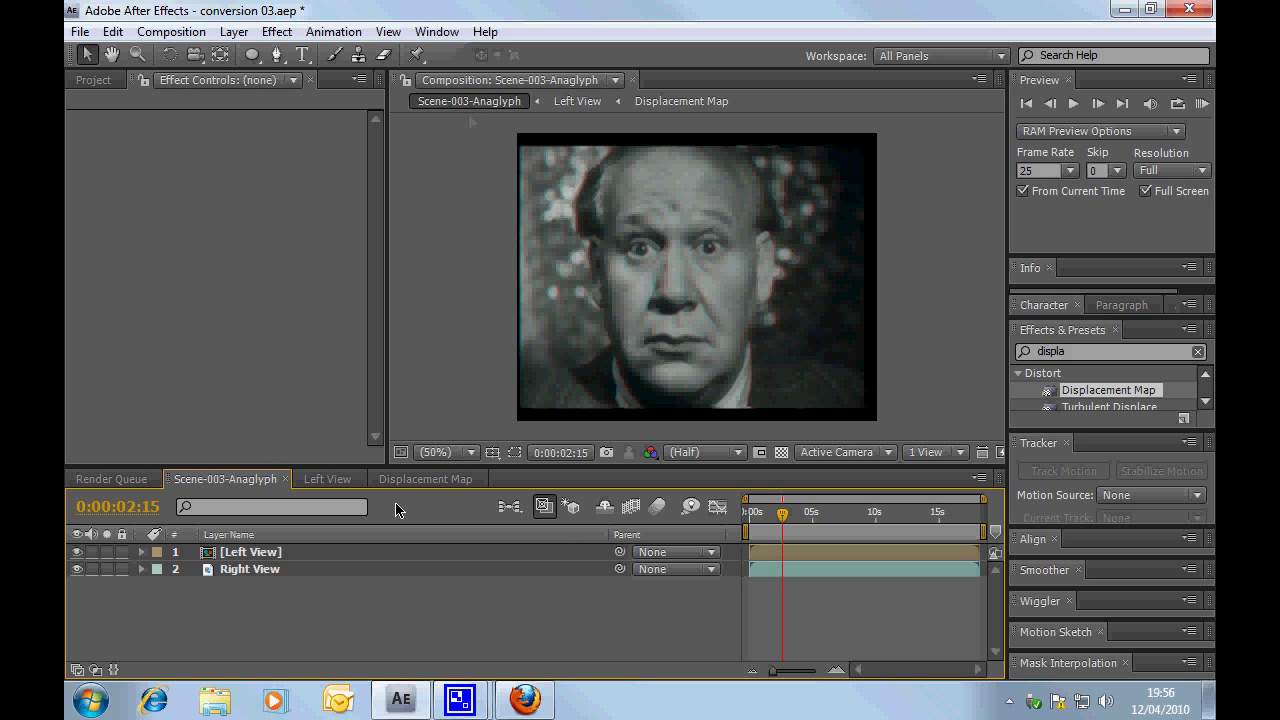
left_click(403, 77)
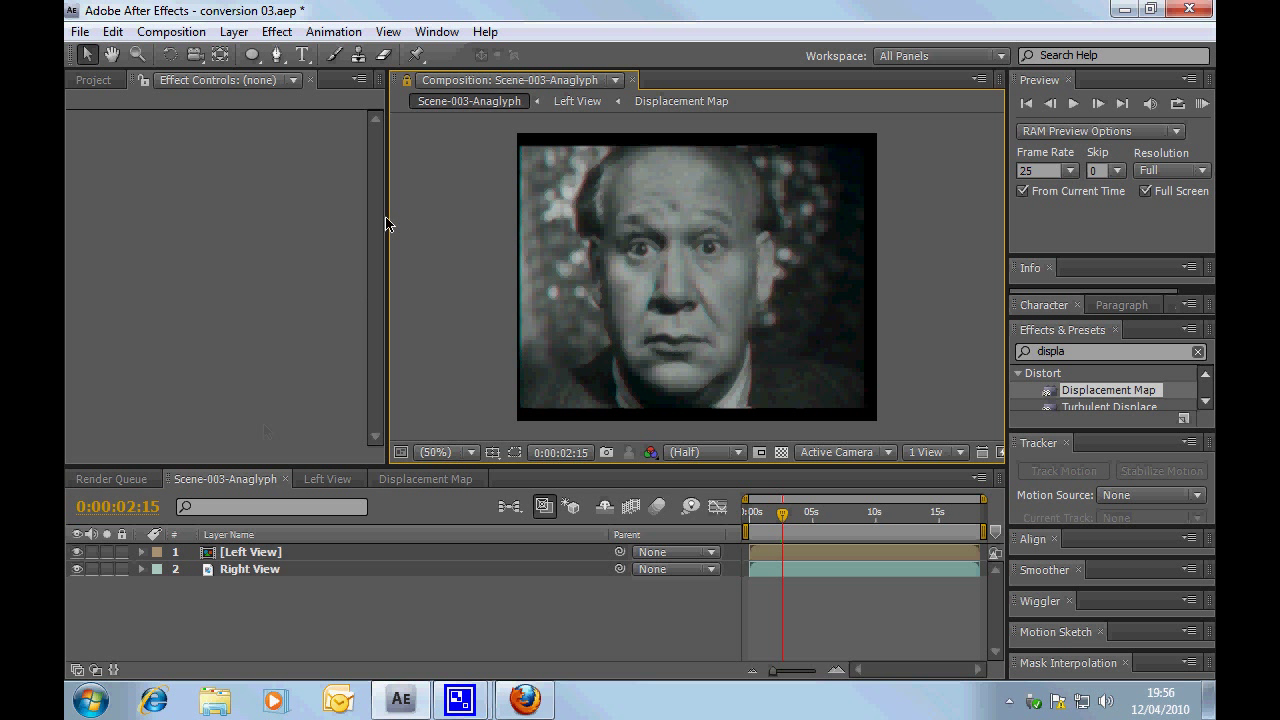
Step: In Left View, try max horizontal displacement 2, 20 and -20, settling on -15
left_click(328, 479)
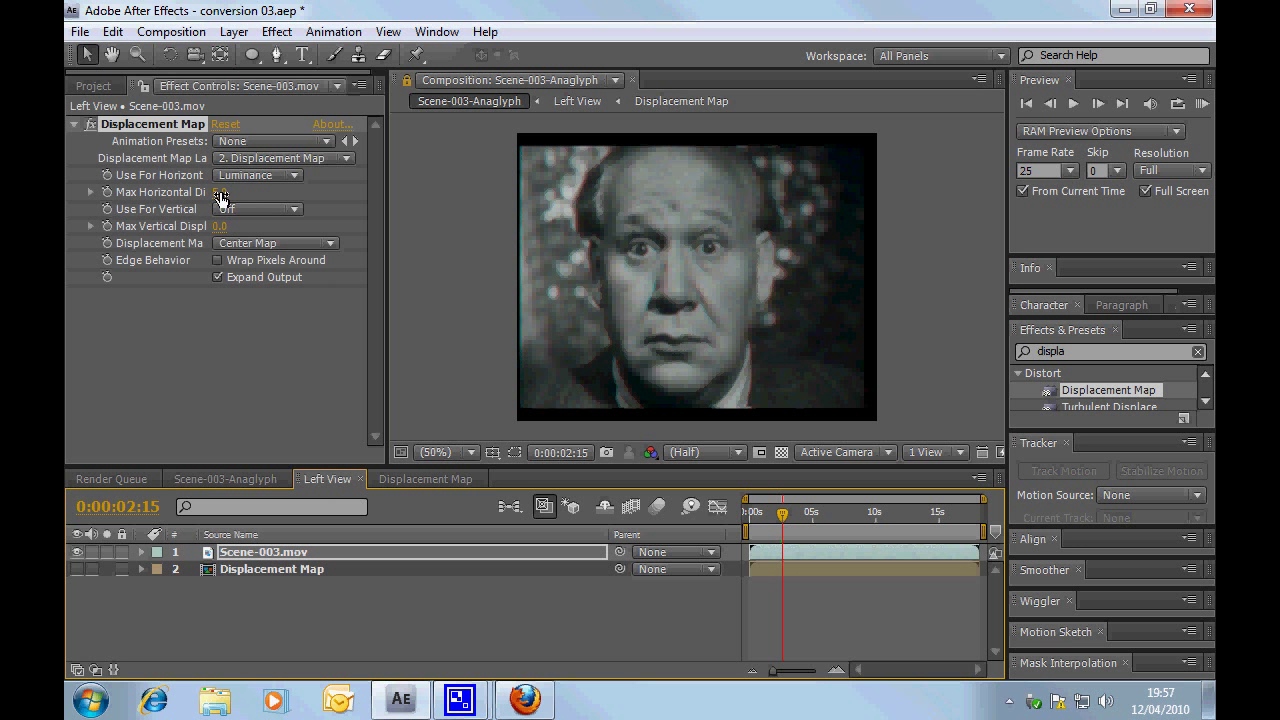
left_click(94, 128)
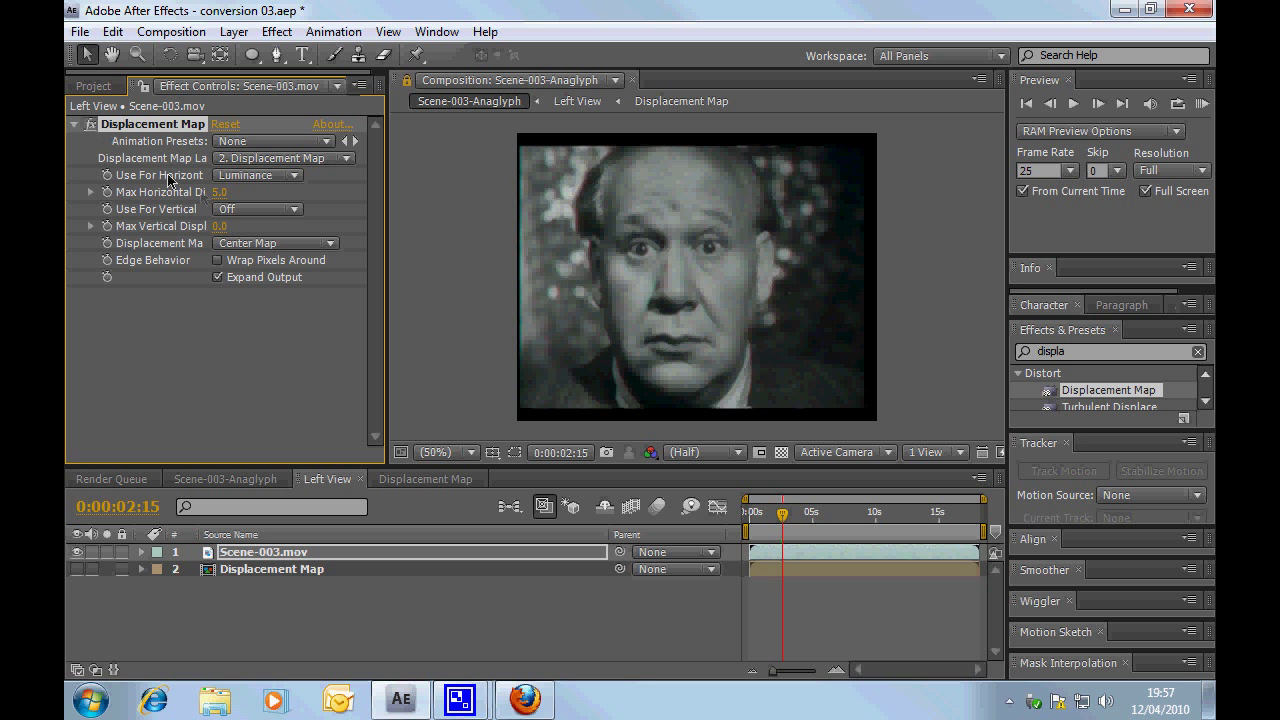
left_click(218, 192)
type("2")
key("Return")
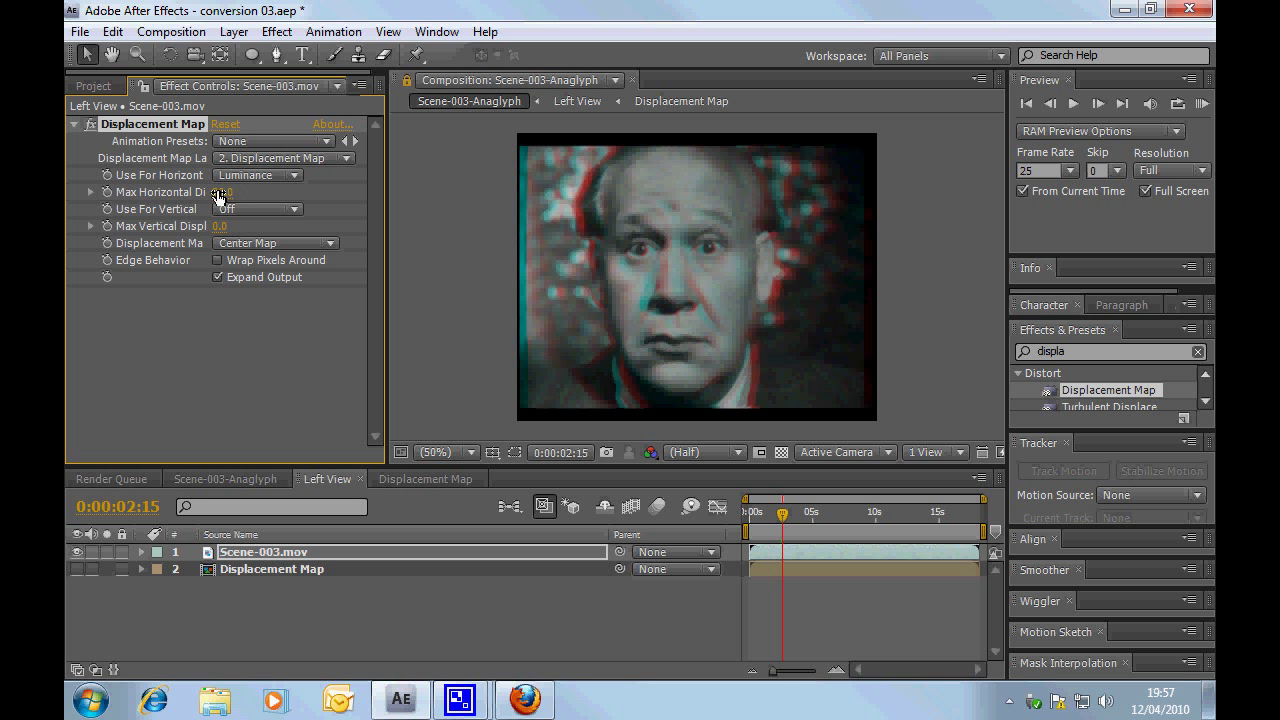
left_click_drag(218, 197, 216, 199)
left_click(217, 193)
type("-20")
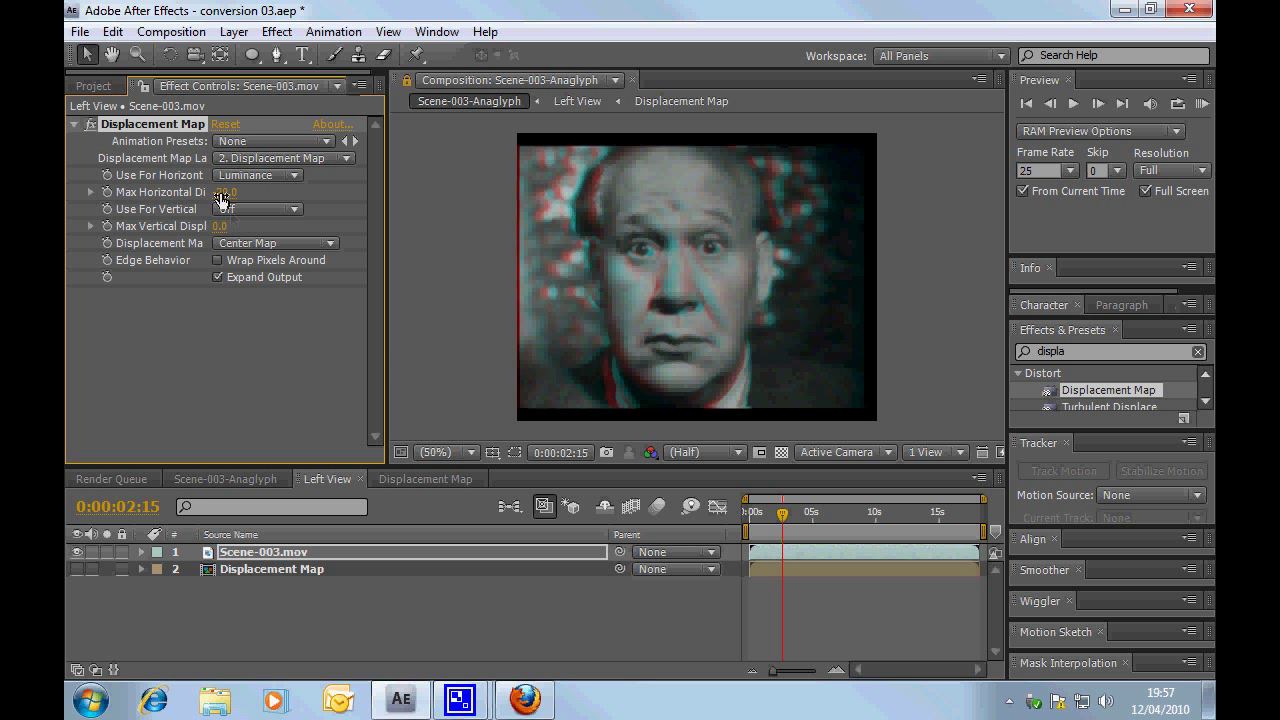
key("Return")
left_click_drag(228, 198, 234, 198)
left_click_drag(228, 199, 227, 201)
left_click_drag(446, 464, 428, 547)
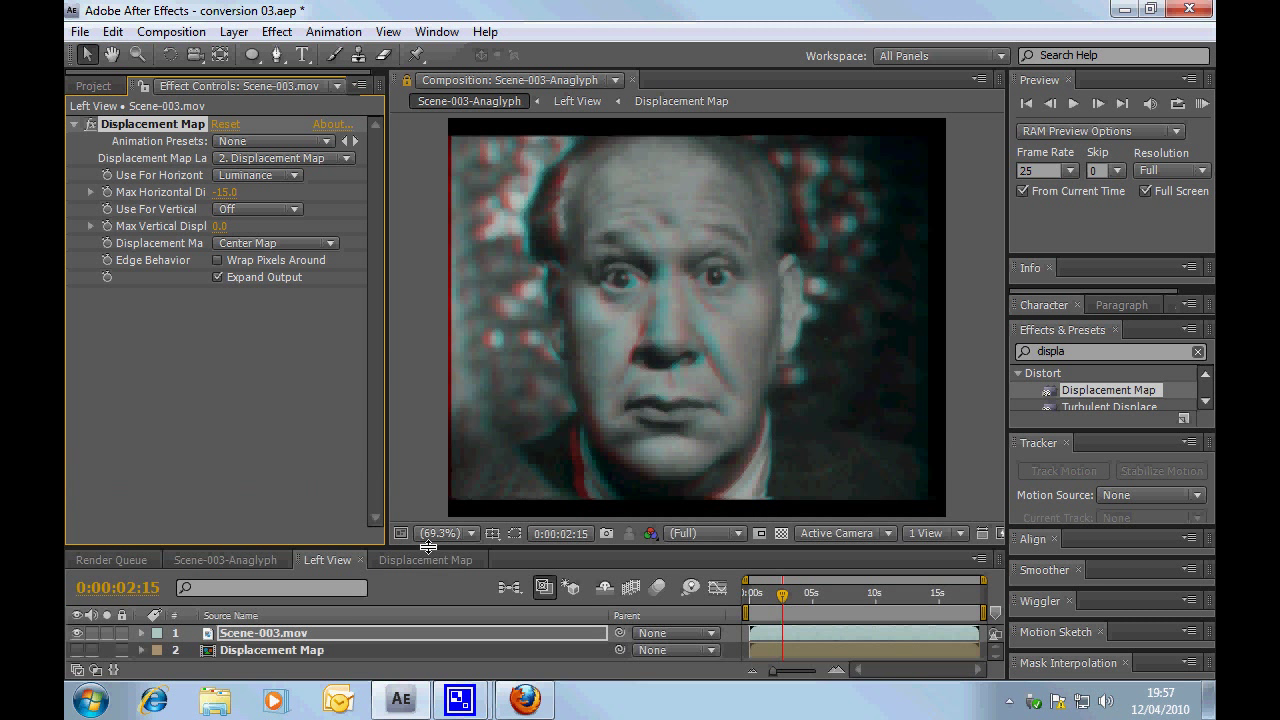
Step: Check the anaglyph at frames around 4 seconds, then return to the Displacement Map composition
left_click_drag(784, 597, 885, 601)
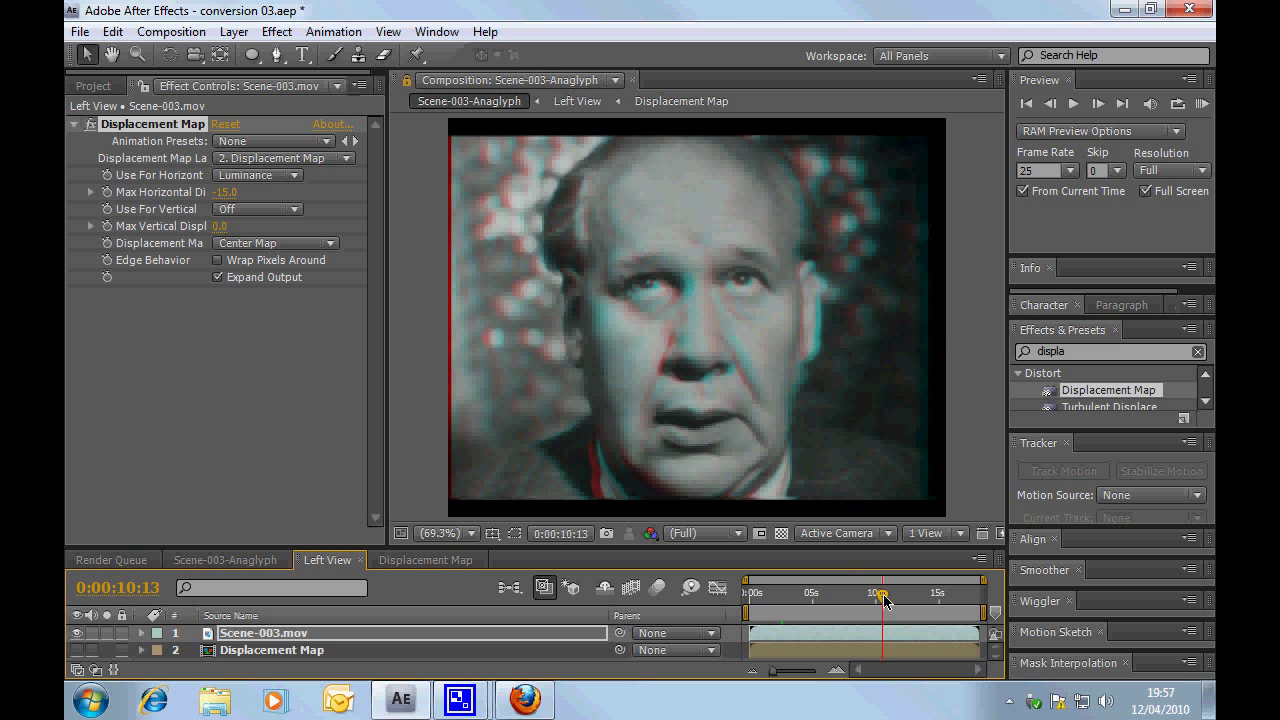
left_click(806, 596)
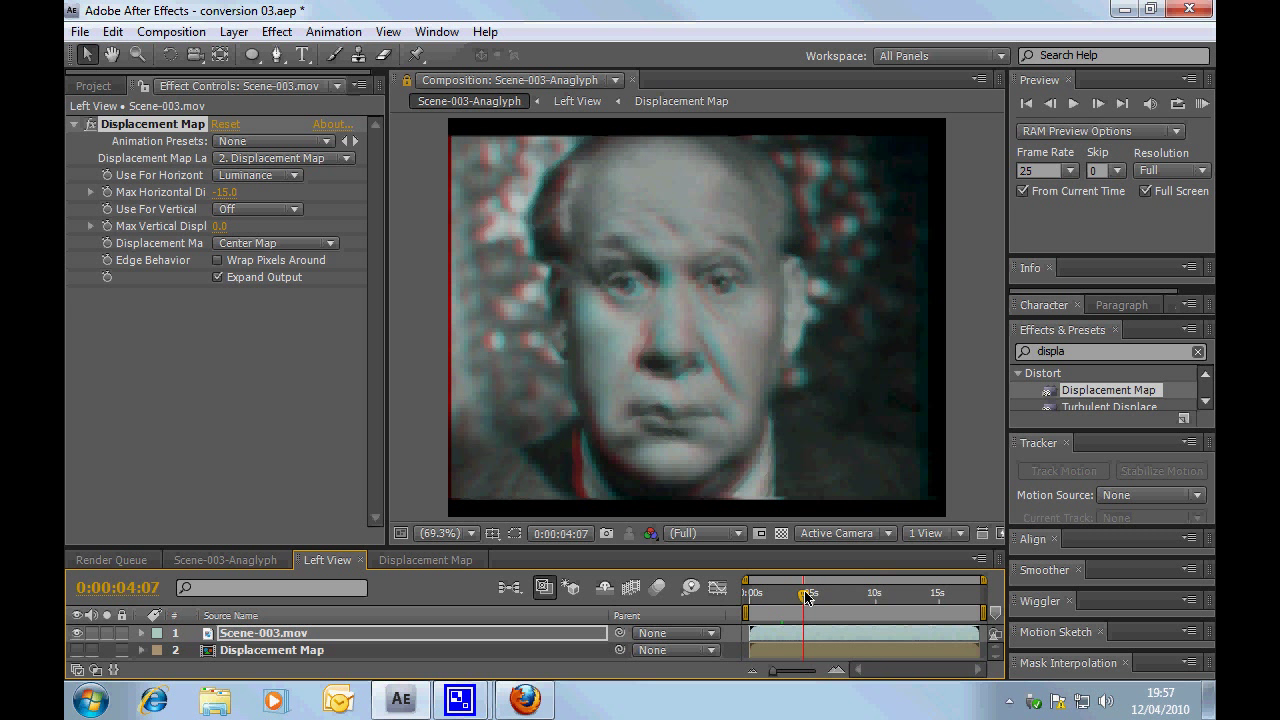
left_click_drag(806, 596, 775, 596)
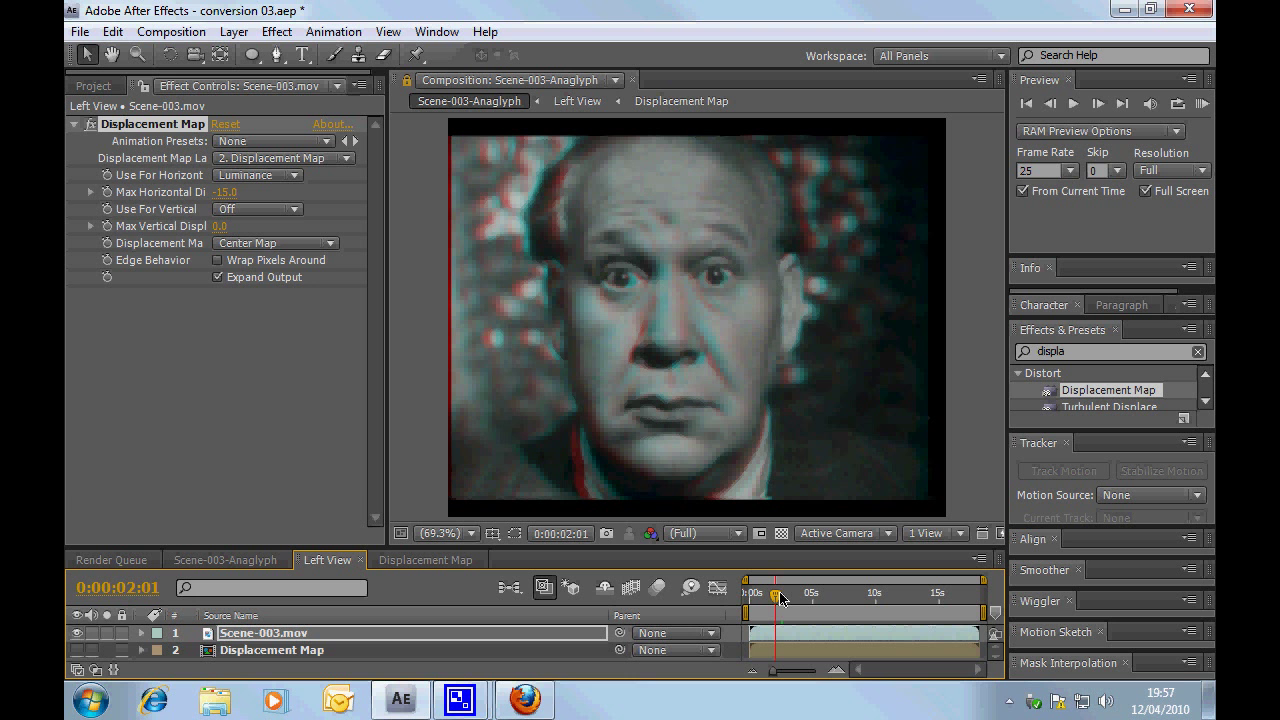
left_click(424, 560)
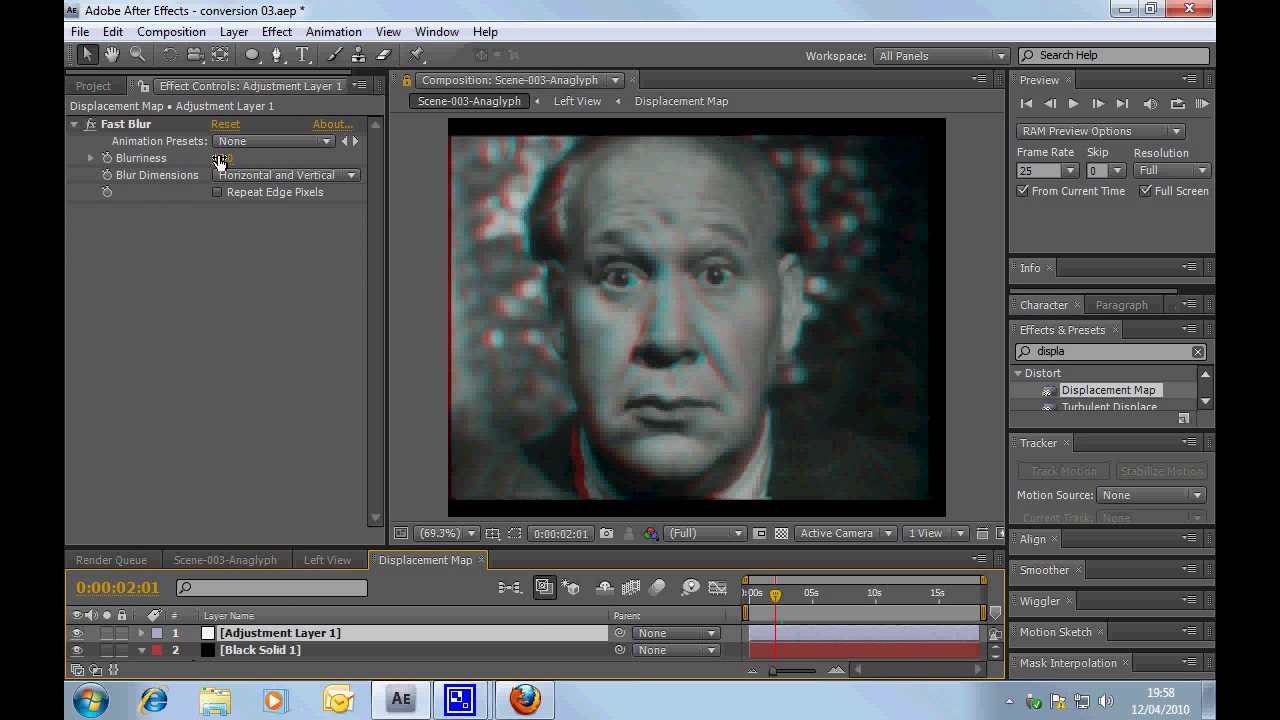
Step: Set Adjustment Layer 1's Fast Blur blurriness to 28 and enlarge the timeline to show all map layers
left_click_drag(219, 163, 251, 162)
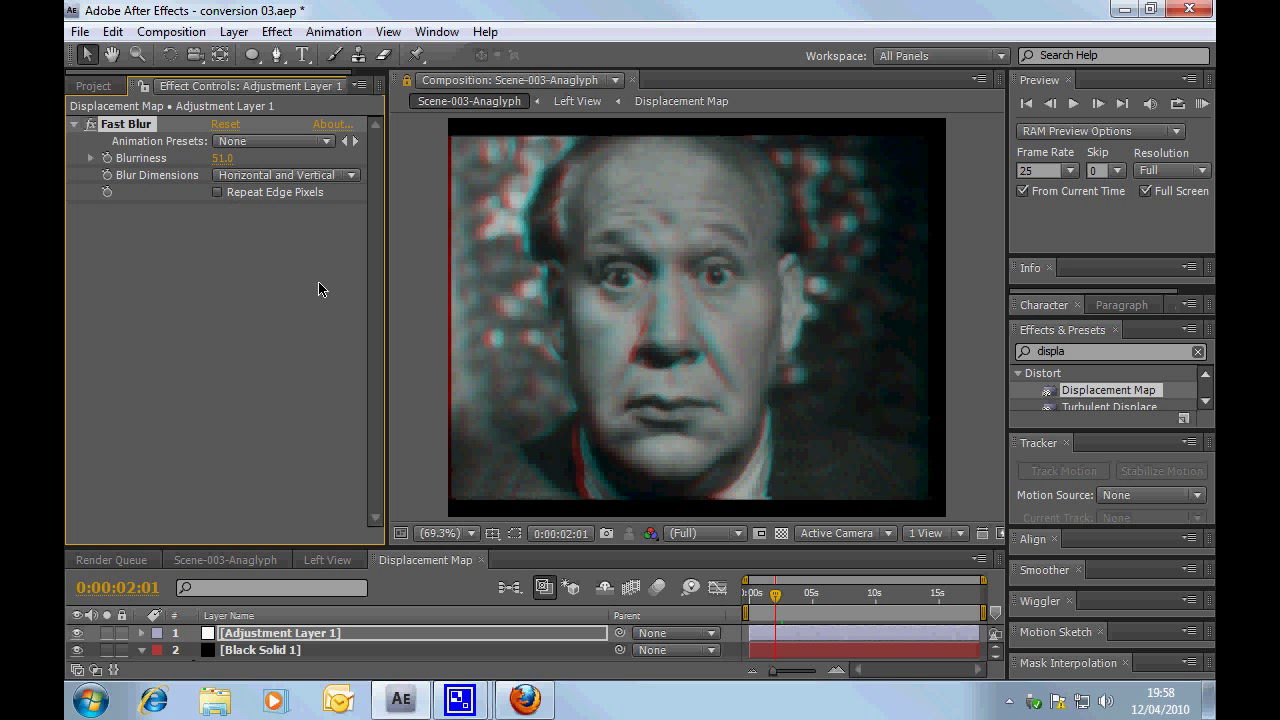
left_click_drag(222, 158, 200, 163)
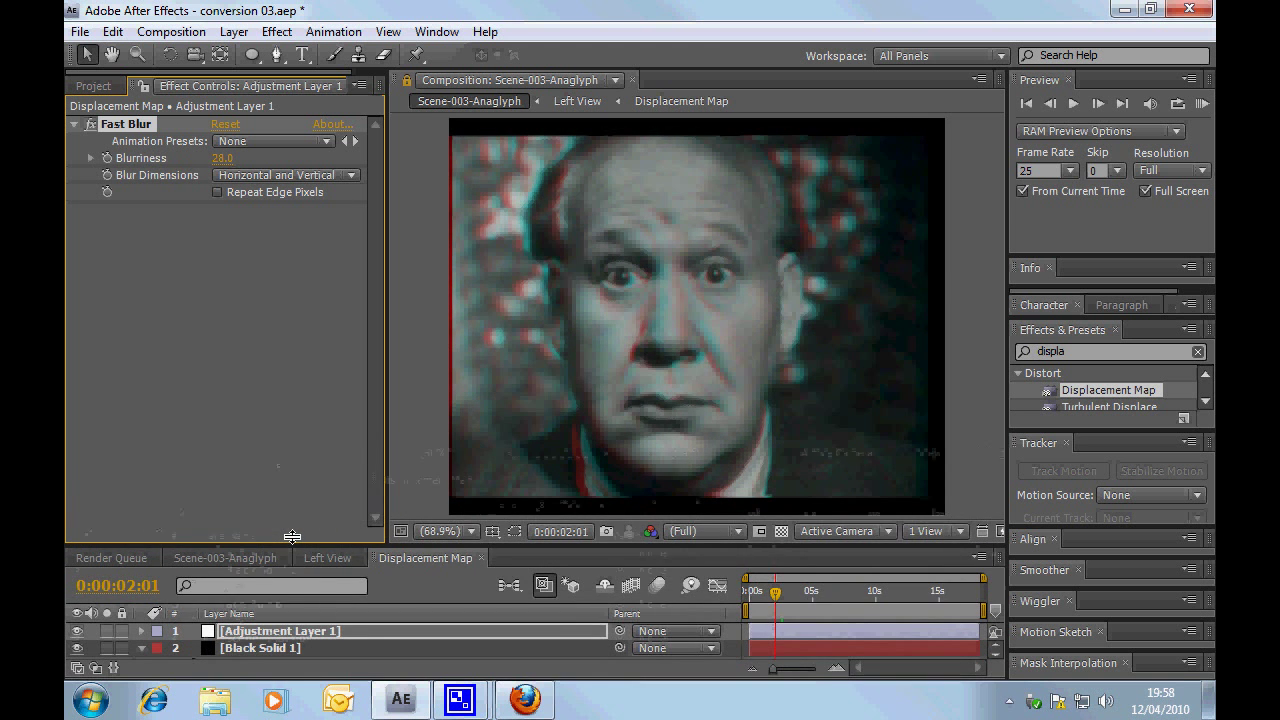
left_click_drag(292, 548, 285, 468)
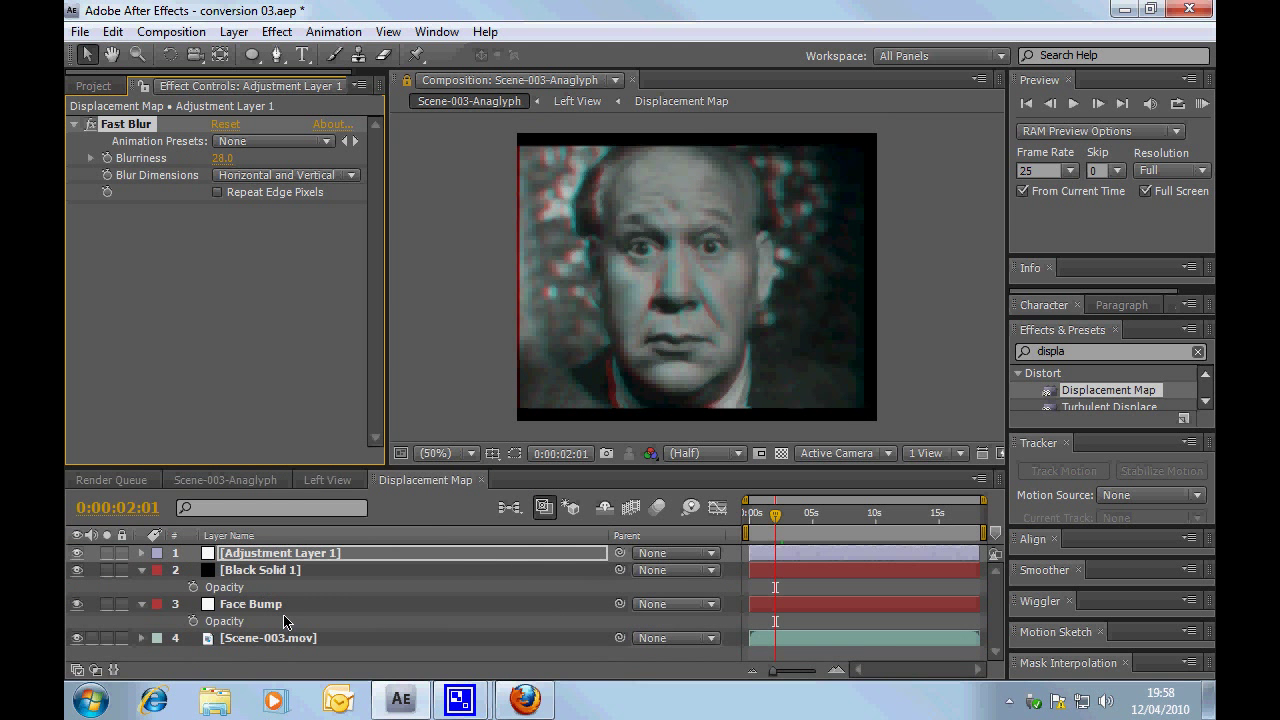
Step: Select the Face Bump layer and set its opacity to 83% in the switches pane
key("ctrl+Down")
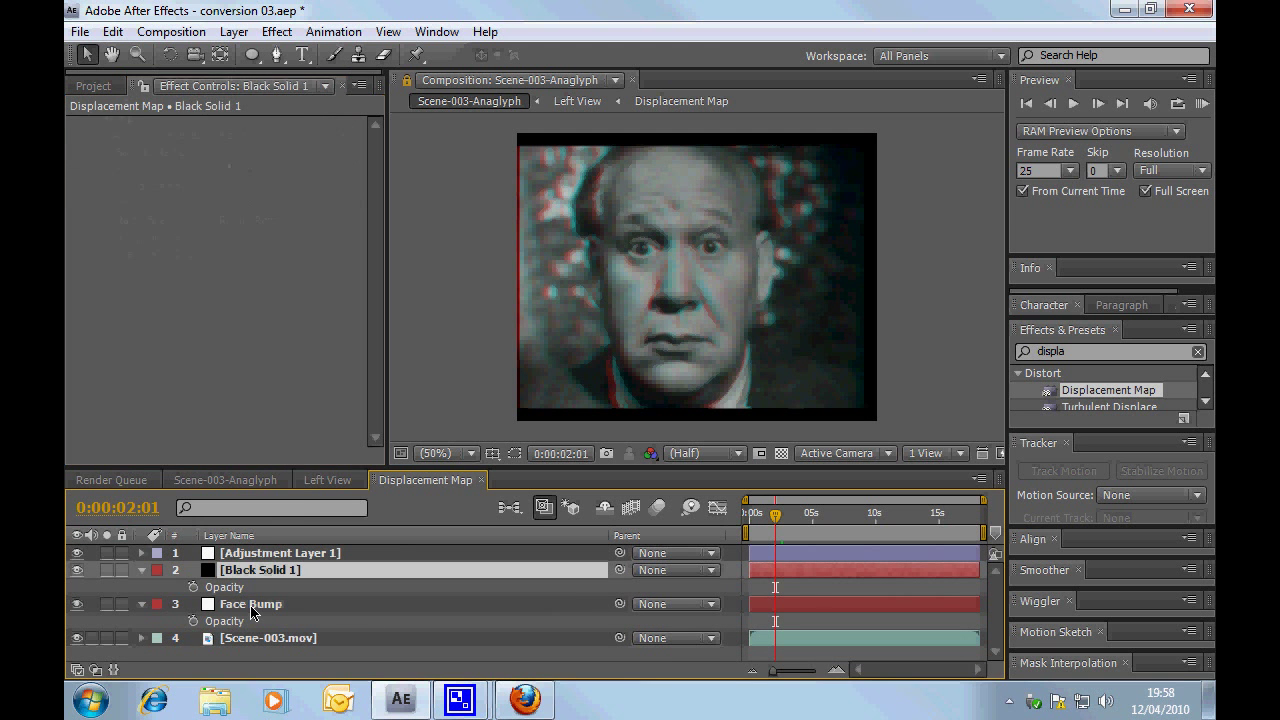
key("ctrl+Down")
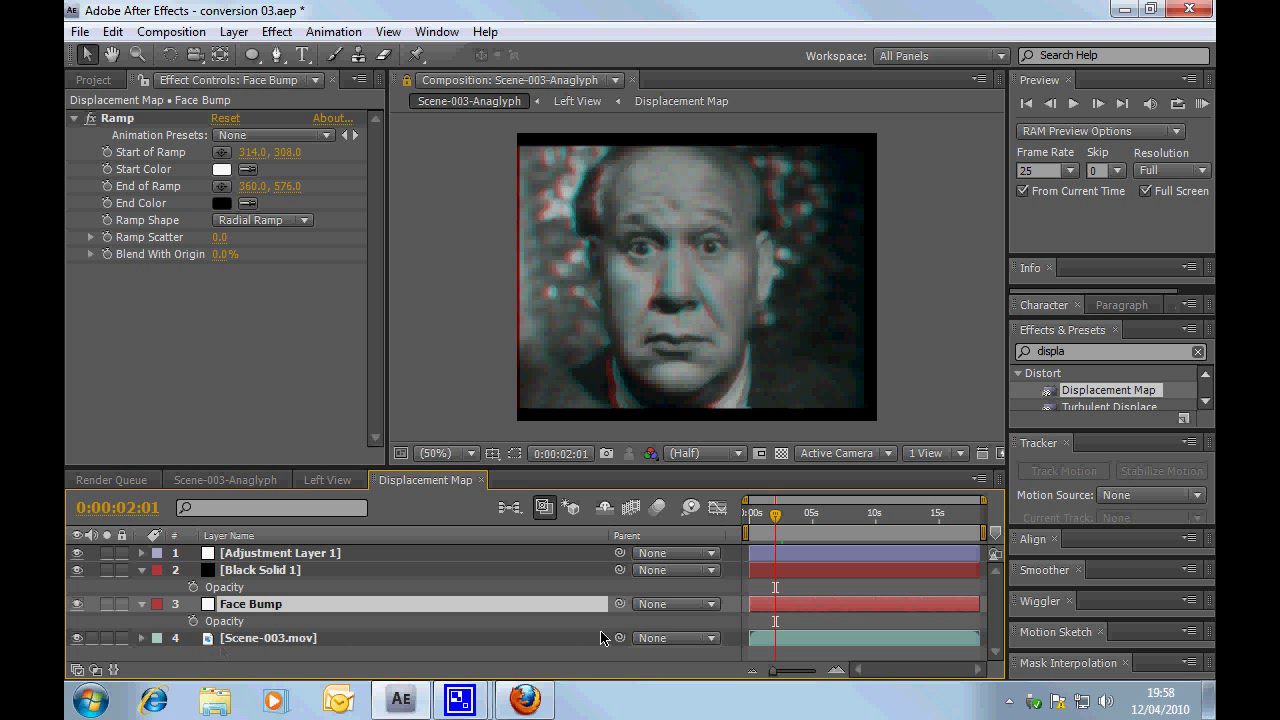
left_click(78, 669)
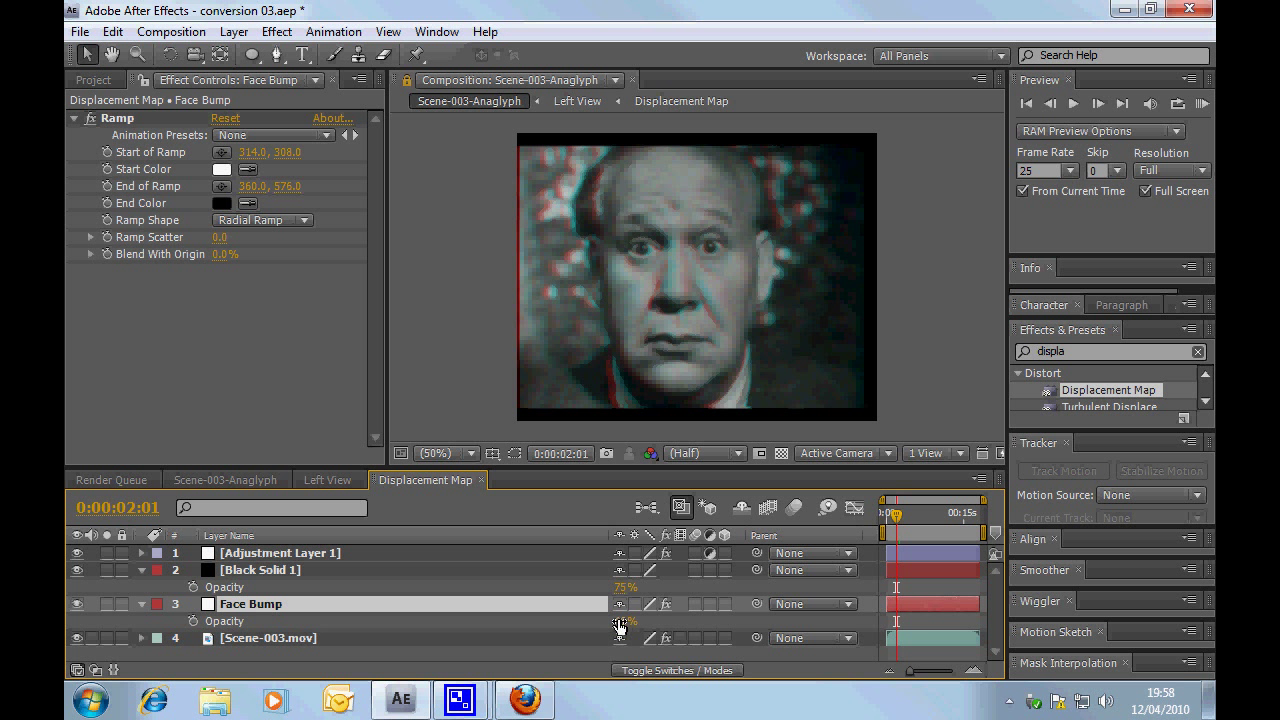
left_click_drag(619, 625, 679, 620)
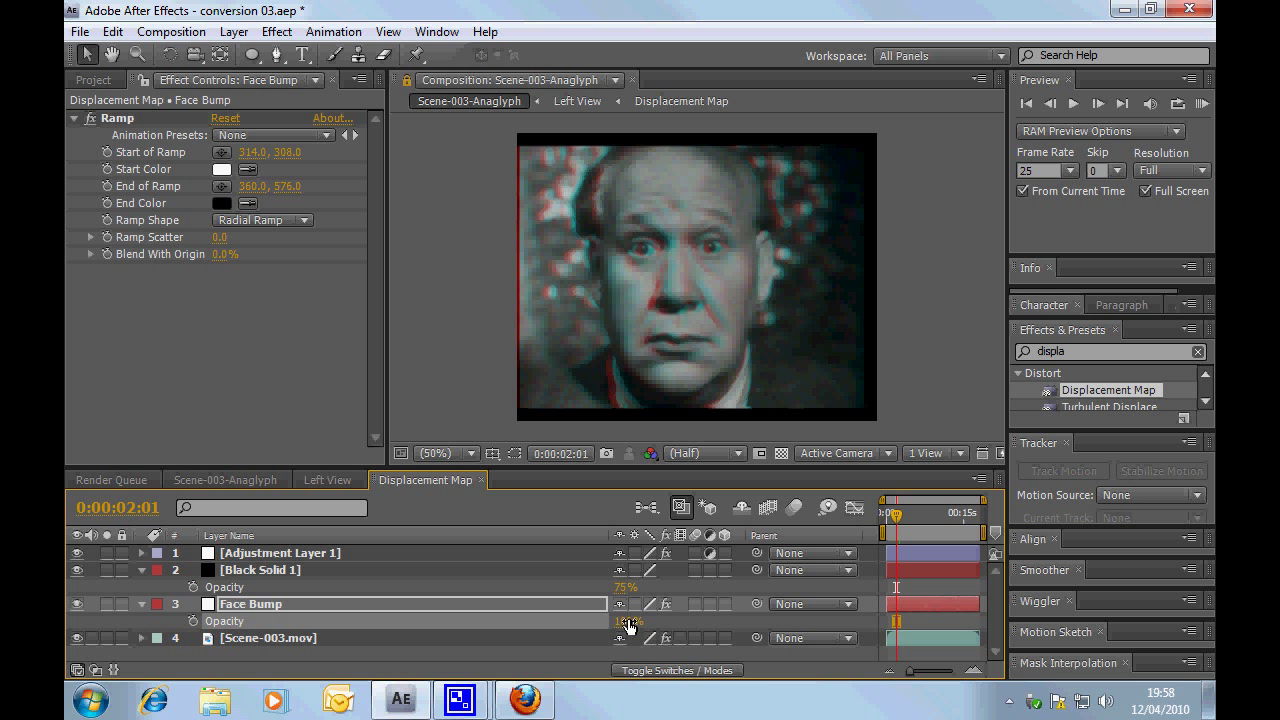
left_click_drag(628, 625, 578, 623)
left_click_drag(618, 630, 634, 621)
Step: Give Scene-003.mov Brightness 18 and Contrast 15, then move the playhead to 0:00:05:01
left_click(278, 638)
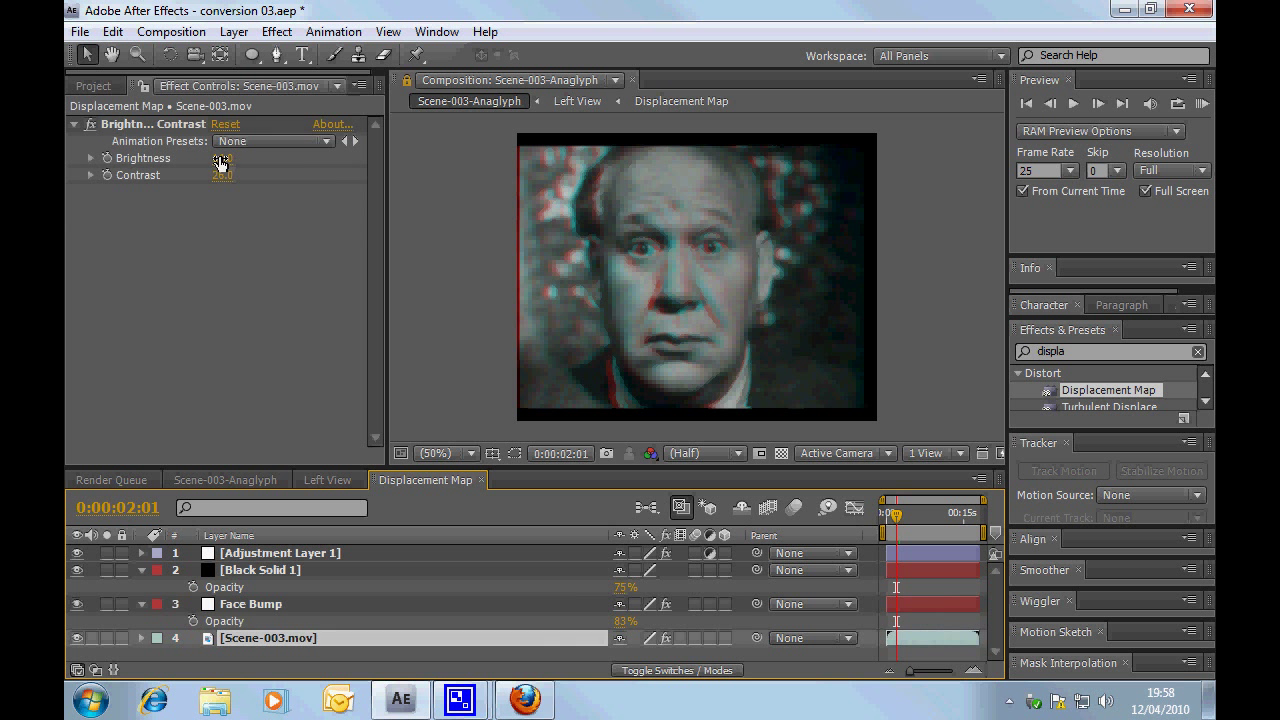
mouse_move(221, 163)
left_mouse_down()
mouse_move(252, 166)
mouse_move(238, 180)
mouse_move(197, 179)
mouse_move(216, 164)
mouse_move(205, 165)
left_mouse_up()
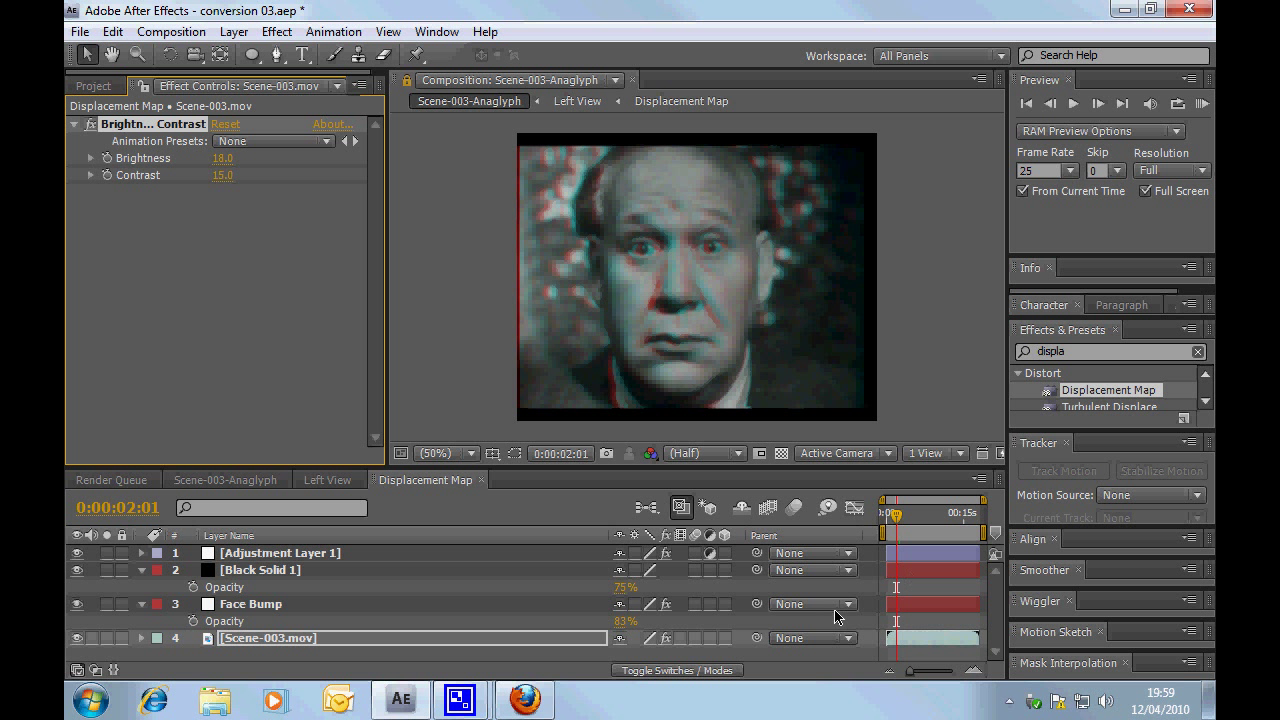
left_click(896, 516)
left_click_drag(896, 516, 912, 518)
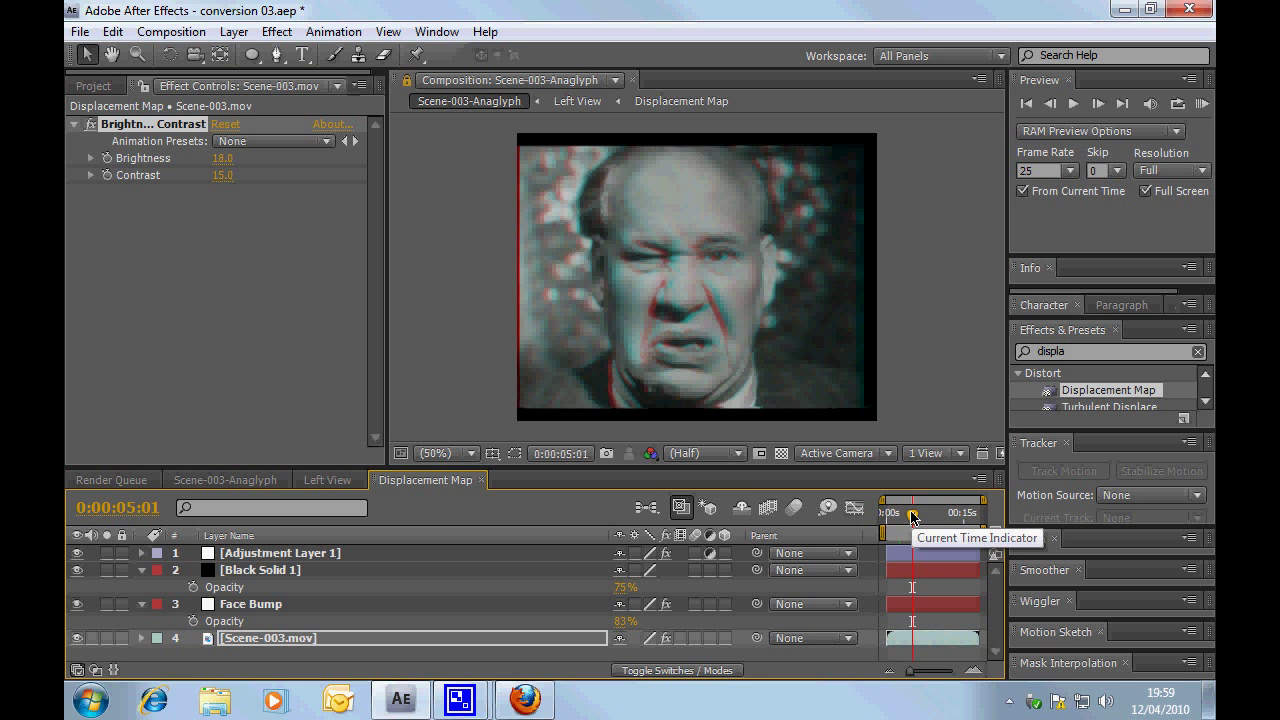
Step: Switch to Scene-003-Anaglyph, enlarge the viewer, and review frames near 5s, 3s and 0:00:02:21
left_click(225, 480)
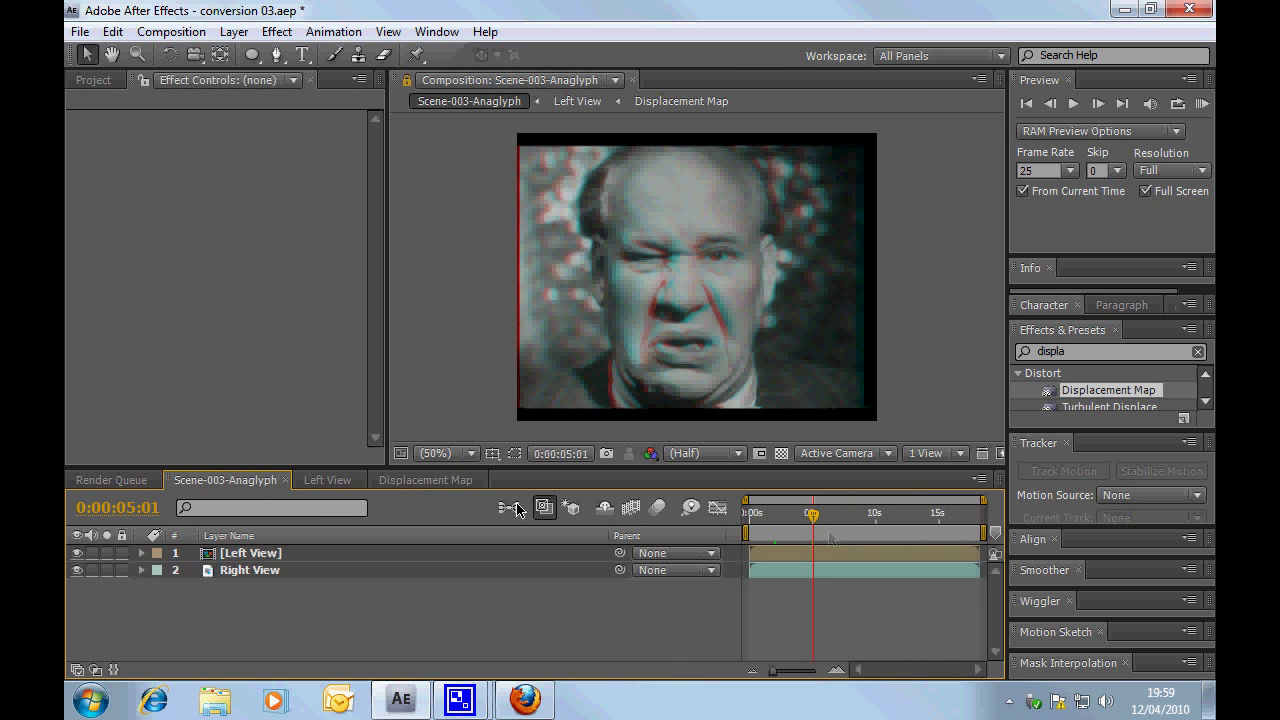
left_click_drag(814, 522, 914, 519)
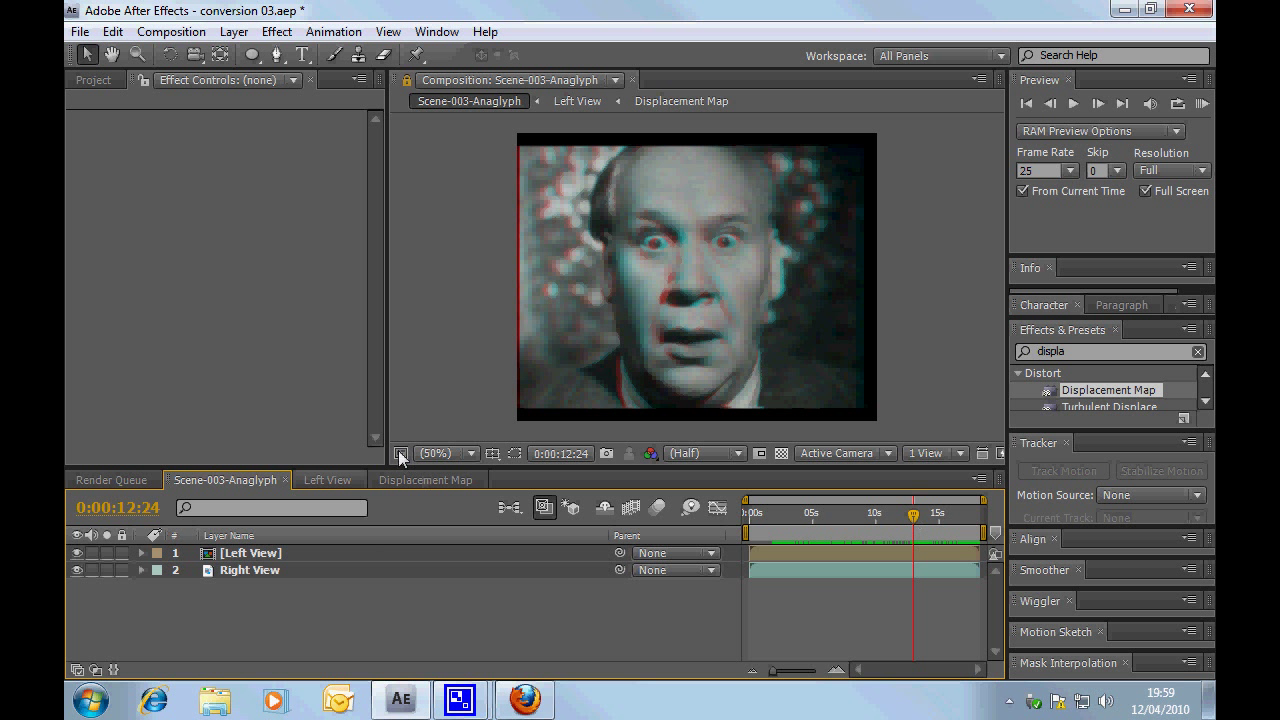
left_click_drag(400, 466, 404, 546)
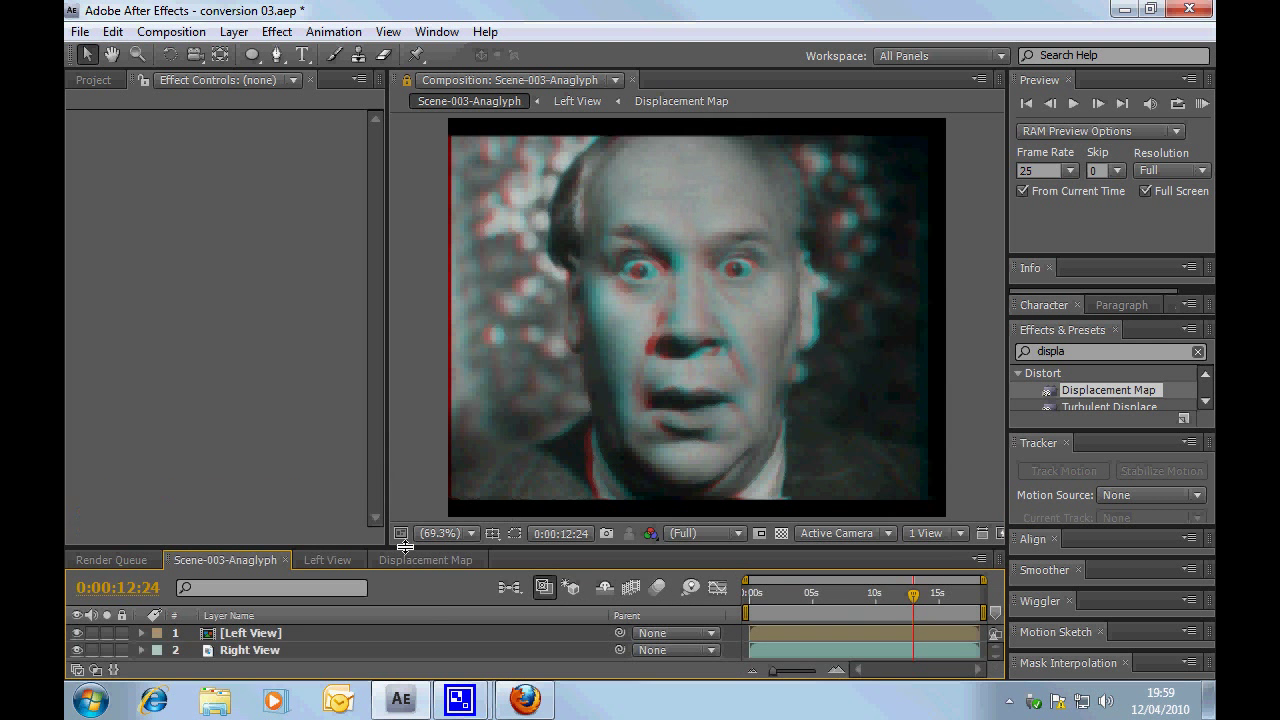
left_click(813, 595)
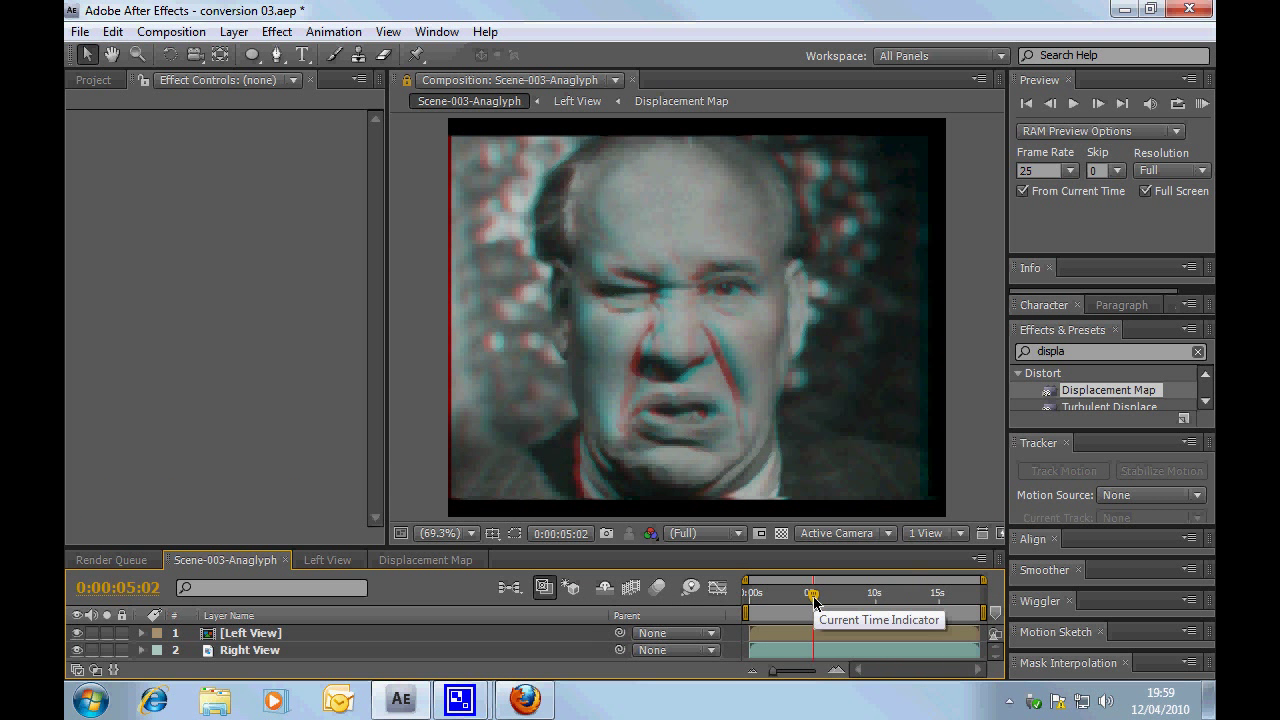
left_click(790, 595)
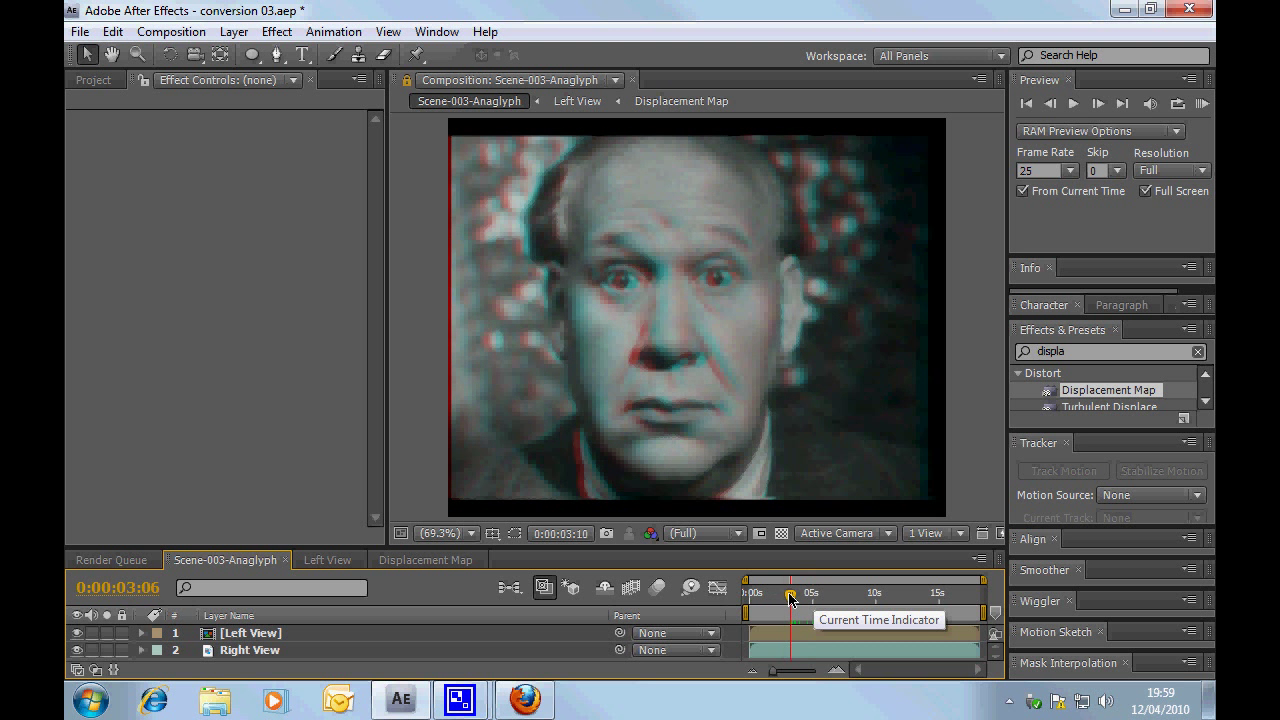
left_click_drag(790, 598, 786, 597)
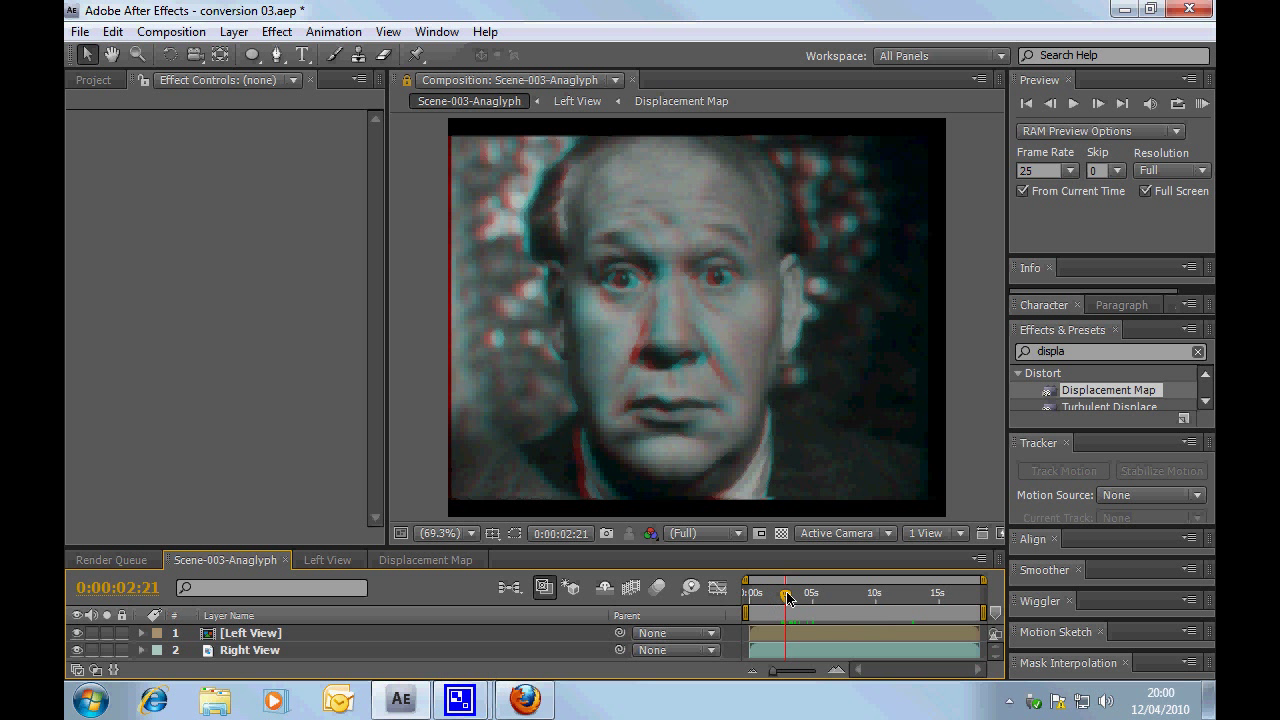
Step: In the Displacement Map comp, raise Scene-003.mov's Brightness to 22 and lower its Contrast
left_click(413, 561)
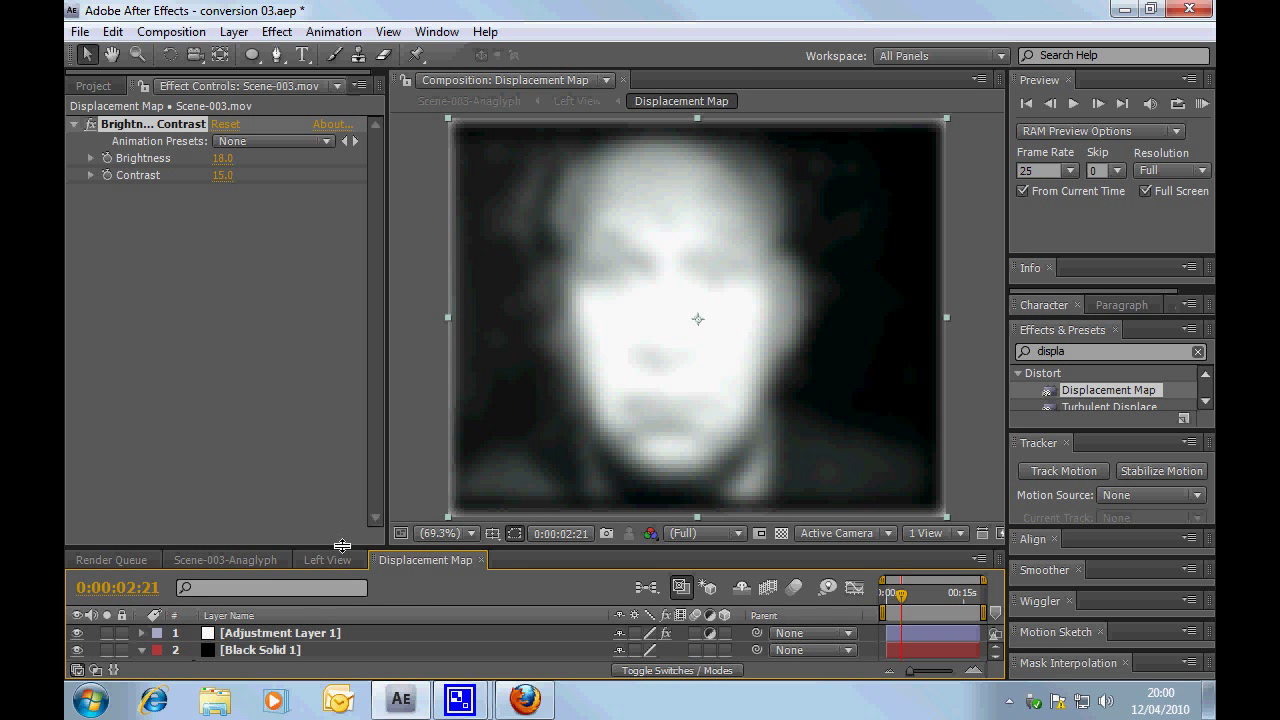
left_click_drag(342, 546, 342, 454)
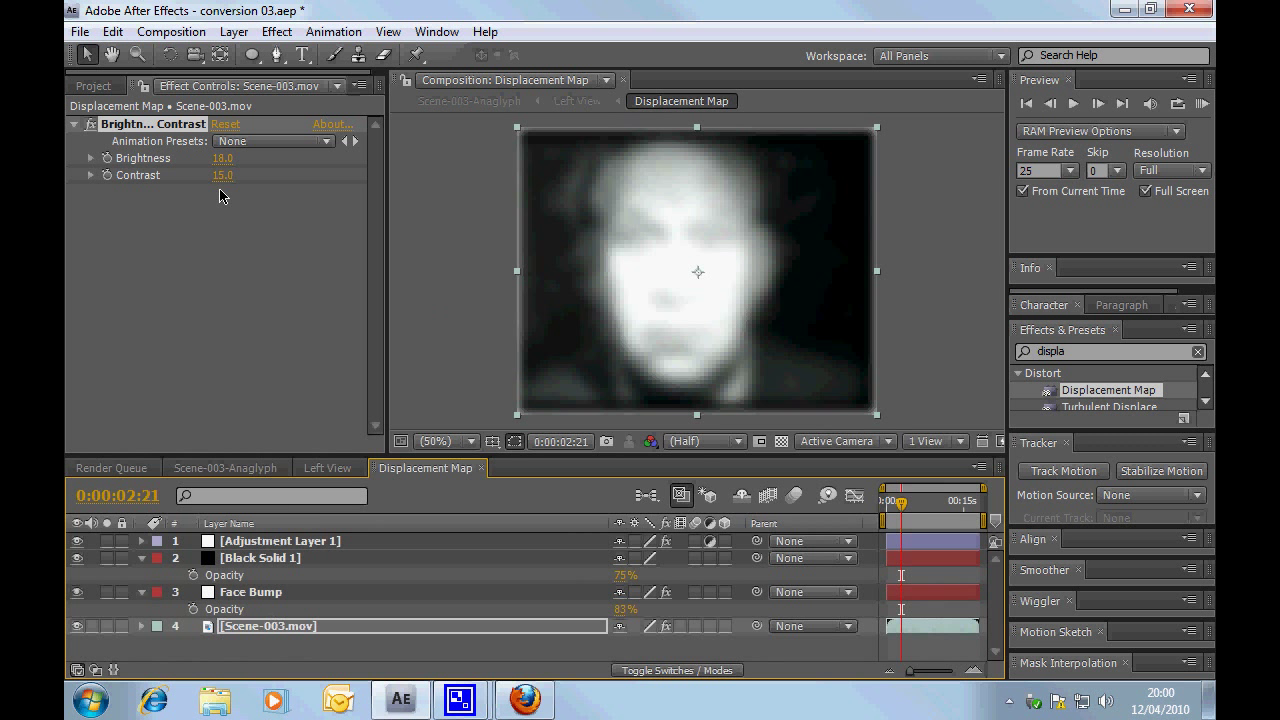
left_click(237, 627)
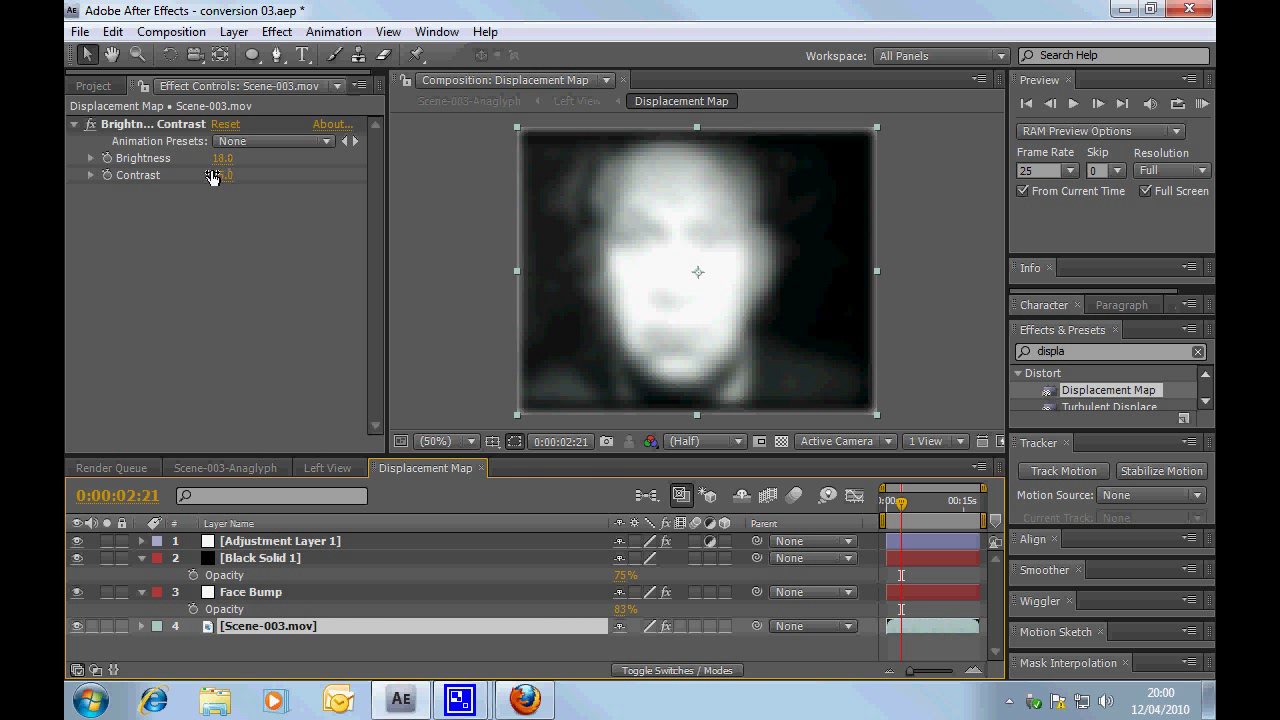
left_click_drag(212, 177, 221, 163)
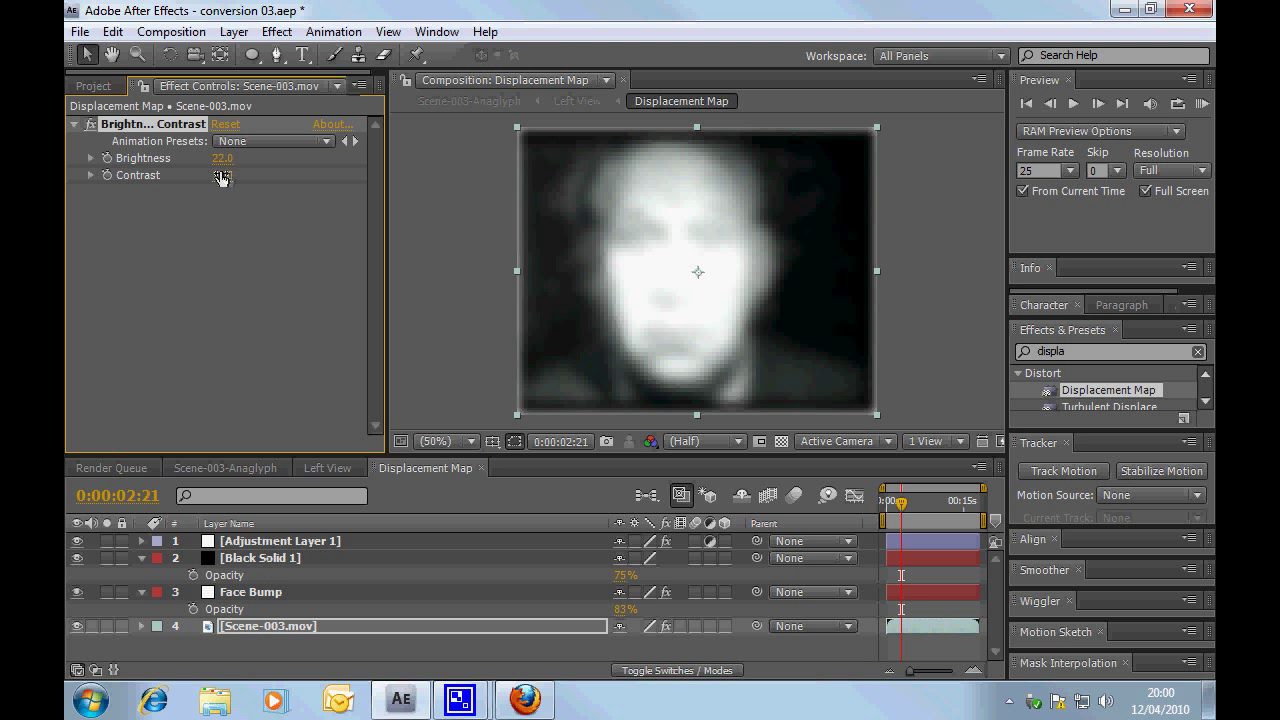
left_click_drag(222, 179, 204, 180)
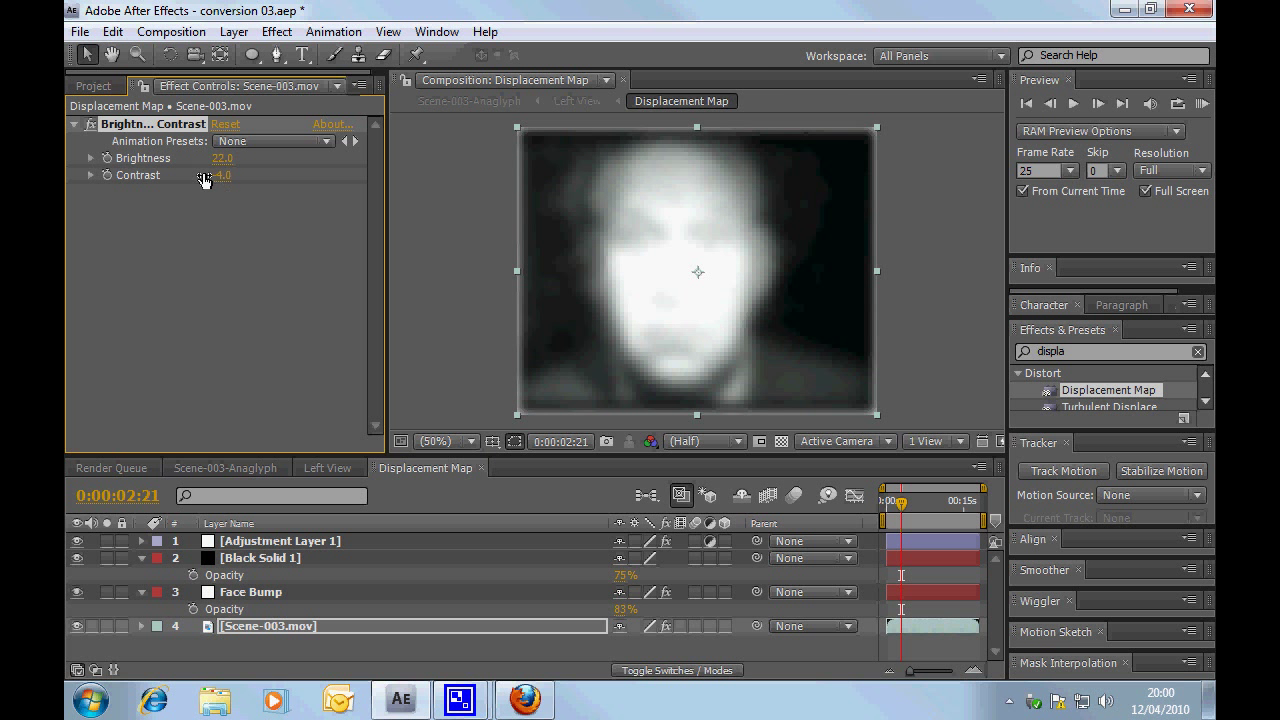
Step: Select Face Bump, return to Scene-003-Anaglyph, and move forward to check the result
key("ctrl+Up")
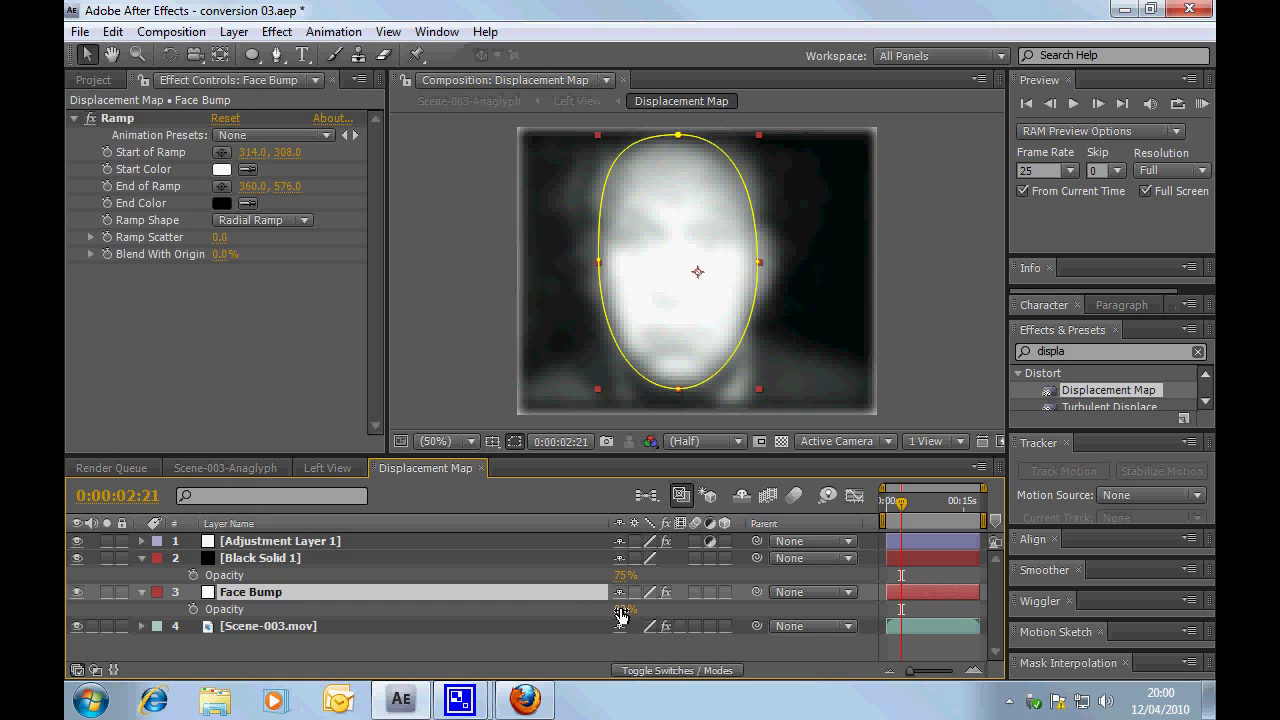
key("shift+Escape")
left_click_drag(796, 509, 821, 508)
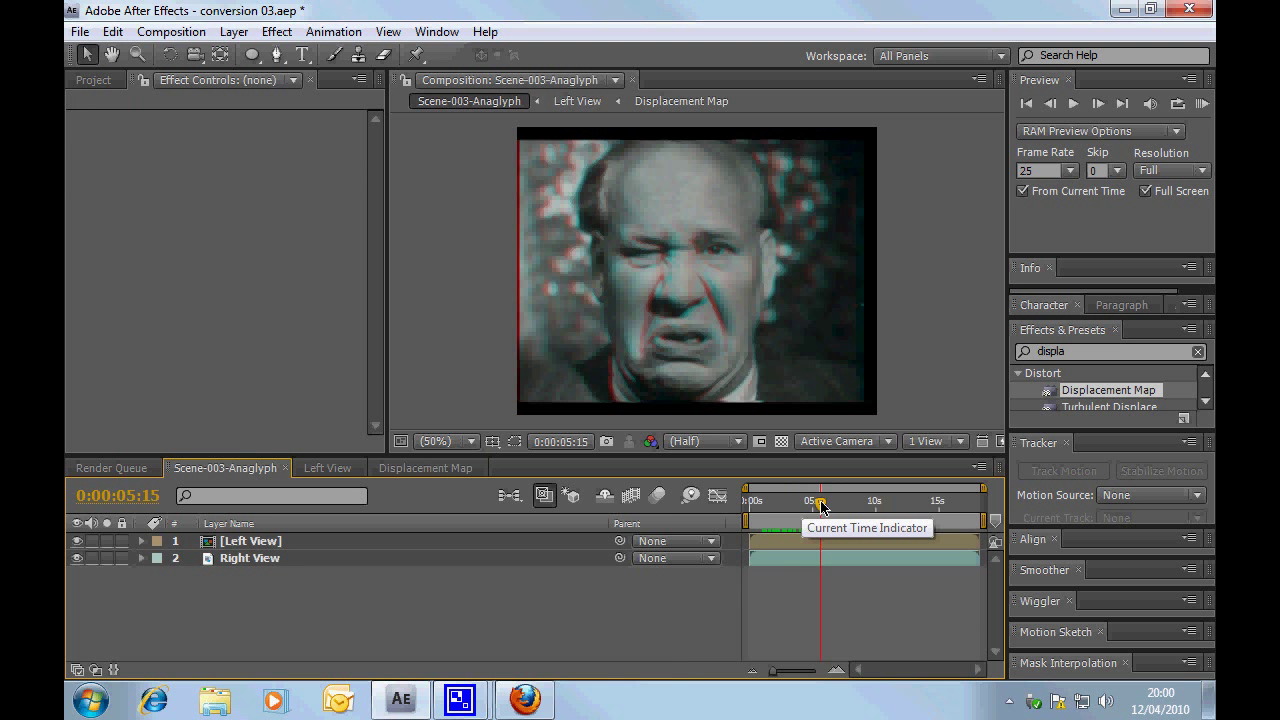